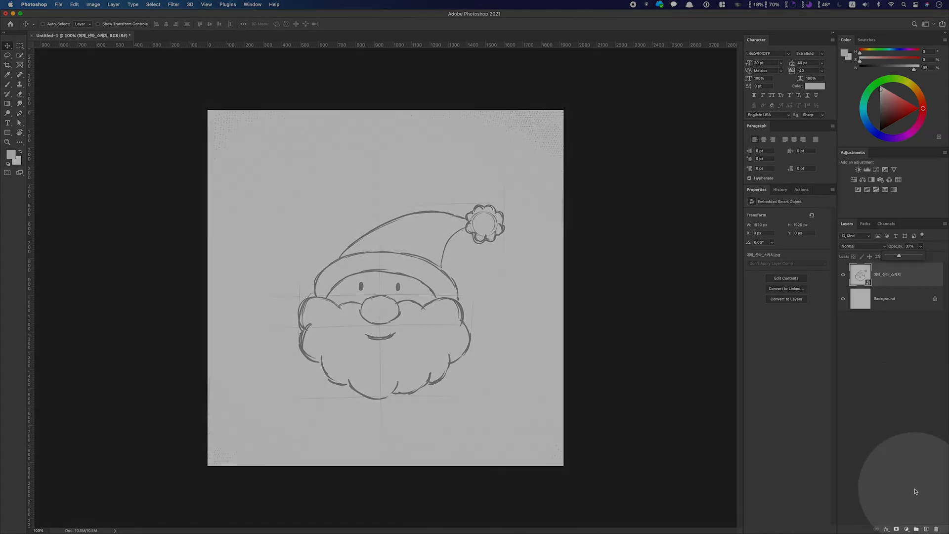
# Add a new layer above the sketch and choose the Hard Round brush from the General Brushes set.
pyautogui.click(926, 529)
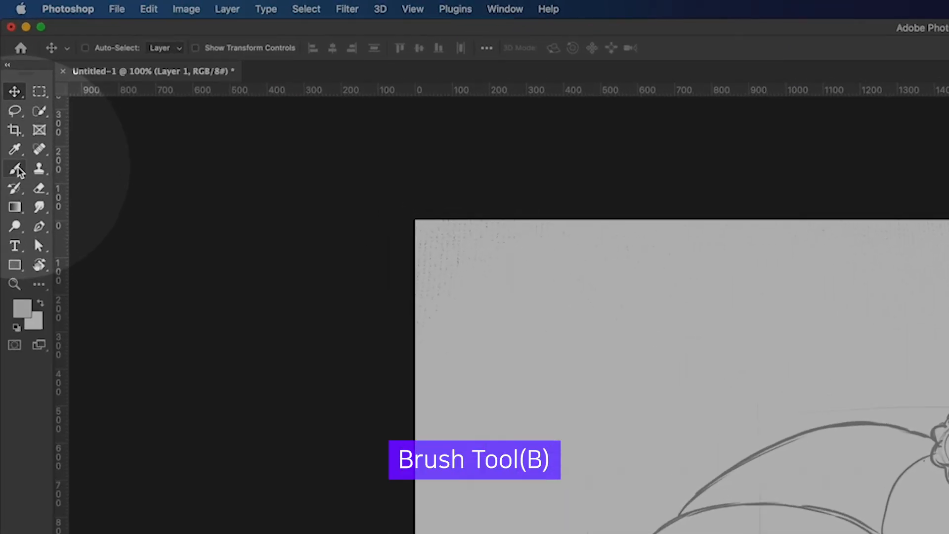
pyautogui.click(16, 170)
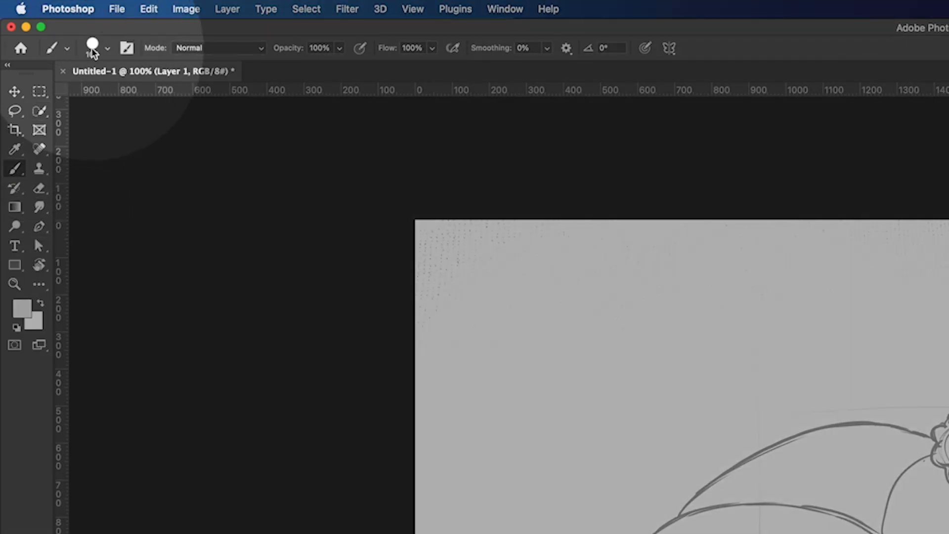
pyautogui.click(92, 47)
pyautogui.click(83, 300)
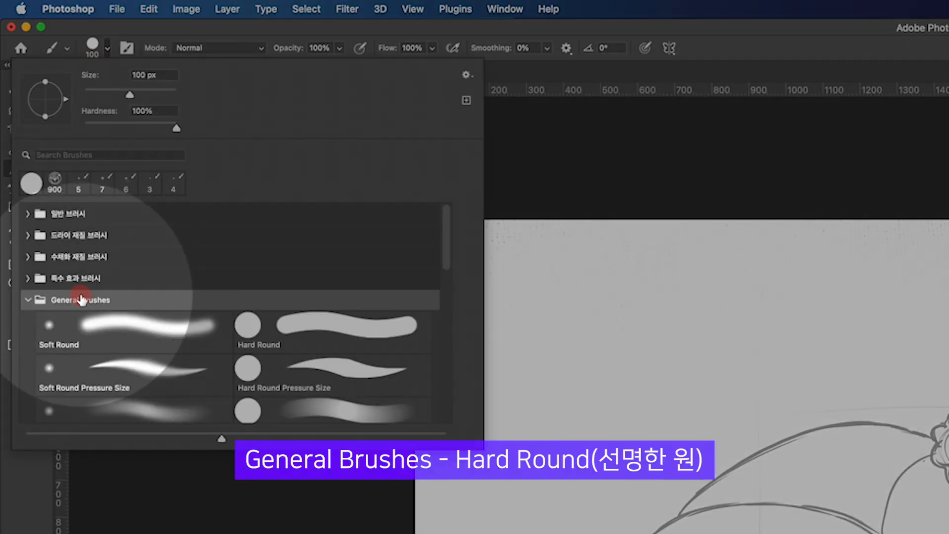
pyautogui.click(295, 336)
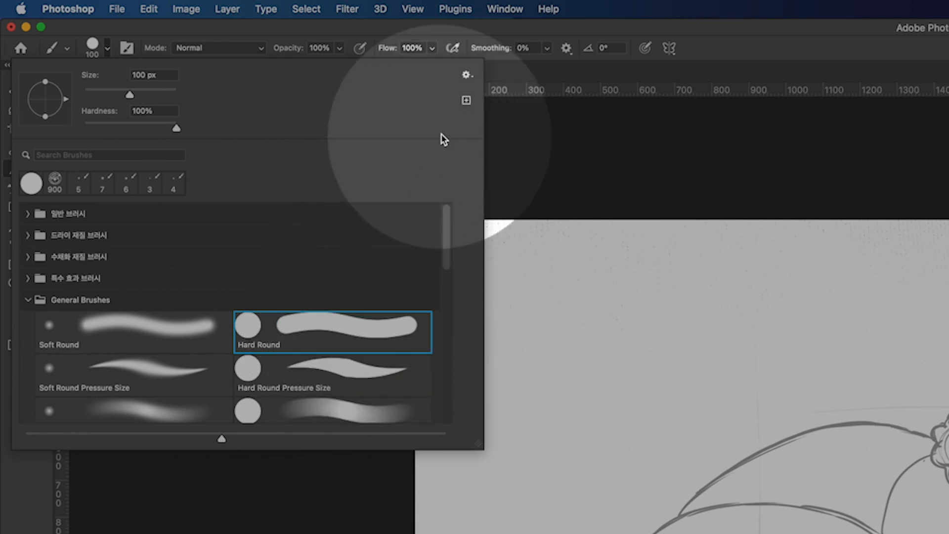
pyautogui.click(467, 76)
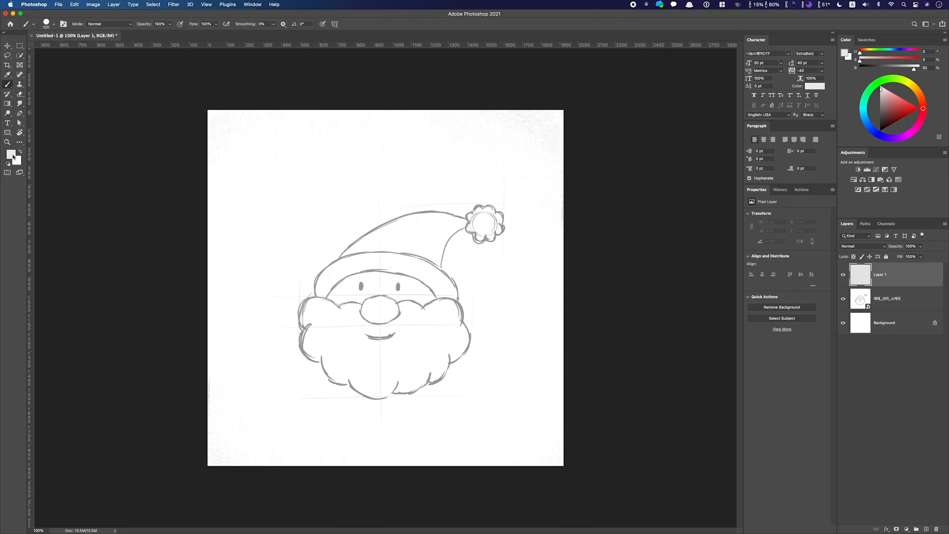
# Set the foreground colour to black (000000).
pyautogui.click(11, 155)
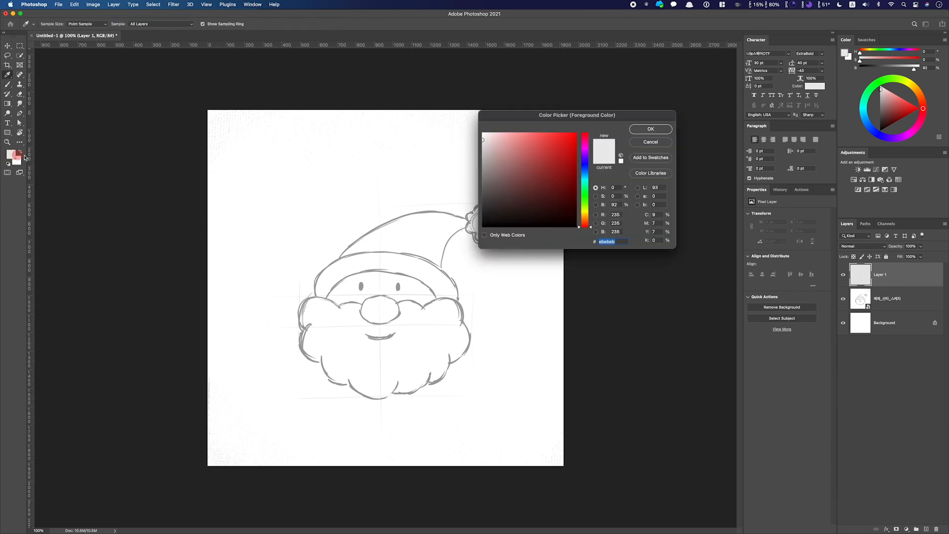
pyautogui.click(467, 256)
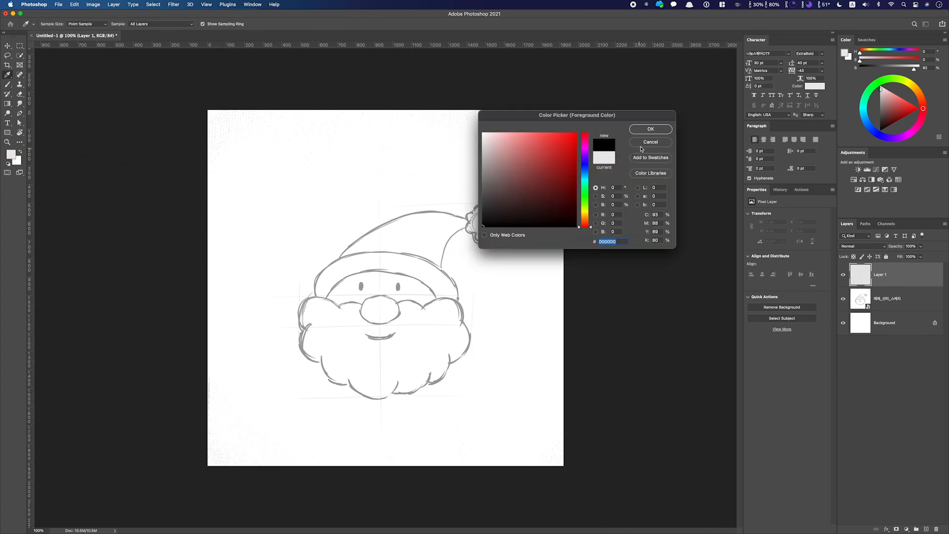
pyautogui.click(649, 130)
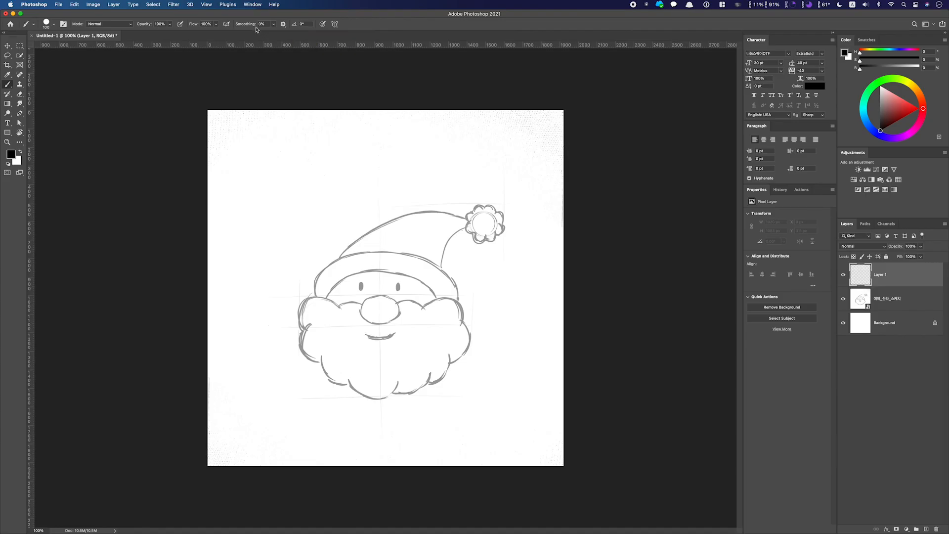
# Paint wavy test strokes across the canvas, first with no smoothing and again with brush smoothing set to 50%.
pyautogui.moveTo(188, 217)
pyautogui.mouseDown()
pyautogui.moveTo(216, 191)
pyautogui.moveTo(295, 209)
pyautogui.moveTo(329, 193)
pyautogui.moveTo(356, 227)
pyautogui.moveTo(396, 201)
pyautogui.moveTo(418, 232)
pyautogui.moveTo(443, 205)
pyautogui.moveTo(467, 233)
pyautogui.moveTo(491, 211)
pyautogui.moveTo(512, 223)
pyautogui.moveTo(525, 210)
pyautogui.moveTo(545, 222)
pyautogui.moveTo(571, 205)
pyautogui.mouseUp()
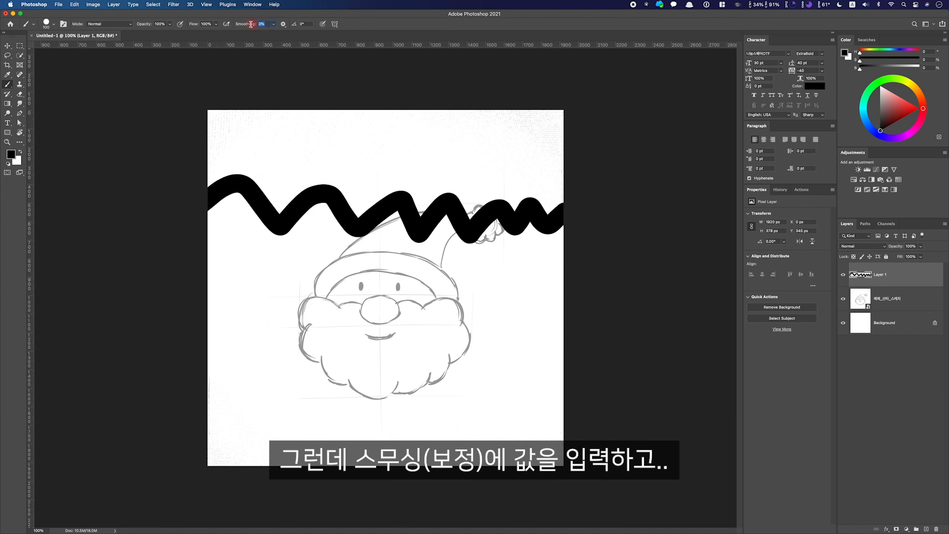
pyautogui.write('50')
pyautogui.press('Return')
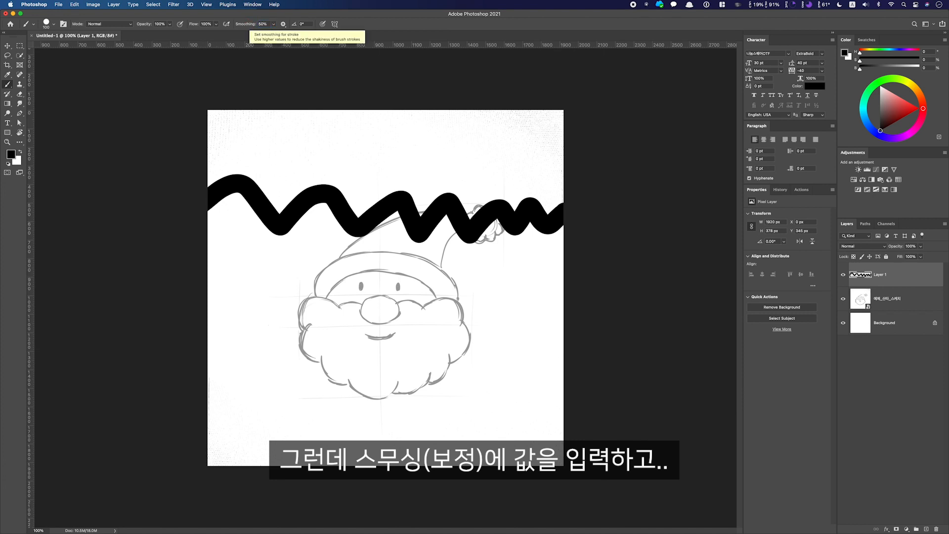
pyautogui.moveTo(180, 303)
pyautogui.mouseDown()
pyautogui.moveTo(257, 313)
pyautogui.moveTo(302, 293)
pyautogui.moveTo(352, 295)
pyautogui.moveTo(394, 316)
pyautogui.mouseUp()
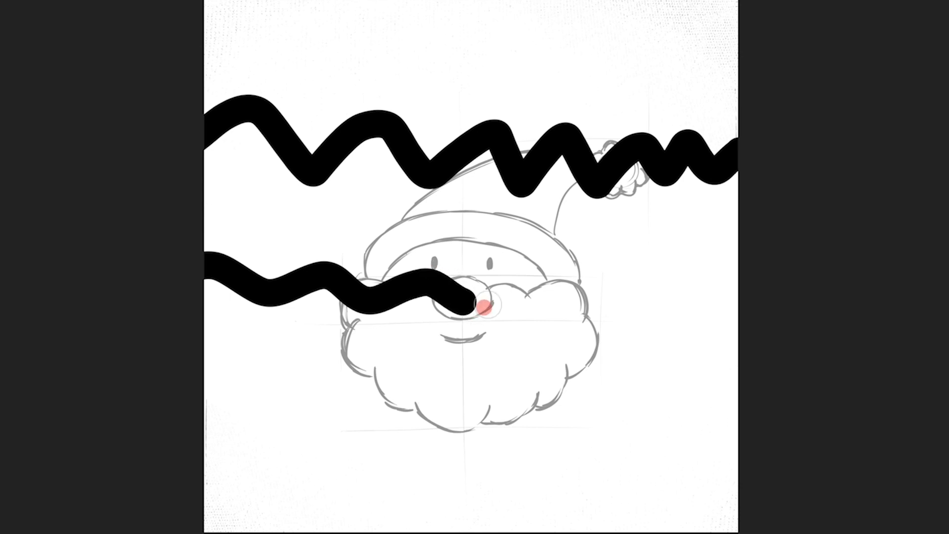
pyautogui.moveTo(484, 307)
pyautogui.mouseDown()
pyautogui.moveTo(522, 270)
pyautogui.moveTo(573, 304)
pyautogui.moveTo(644, 281)
pyautogui.moveTo(668, 303)
pyautogui.moveTo(703, 278)
pyautogui.moveTo(727, 286)
pyautogui.mouseUp()
pyautogui.moveTo(167, 348)
pyautogui.mouseDown()
pyautogui.moveTo(197, 365)
pyautogui.moveTo(330, 383)
pyautogui.moveTo(599, 356)
pyautogui.moveTo(687, 363)
pyautogui.mouseUp()
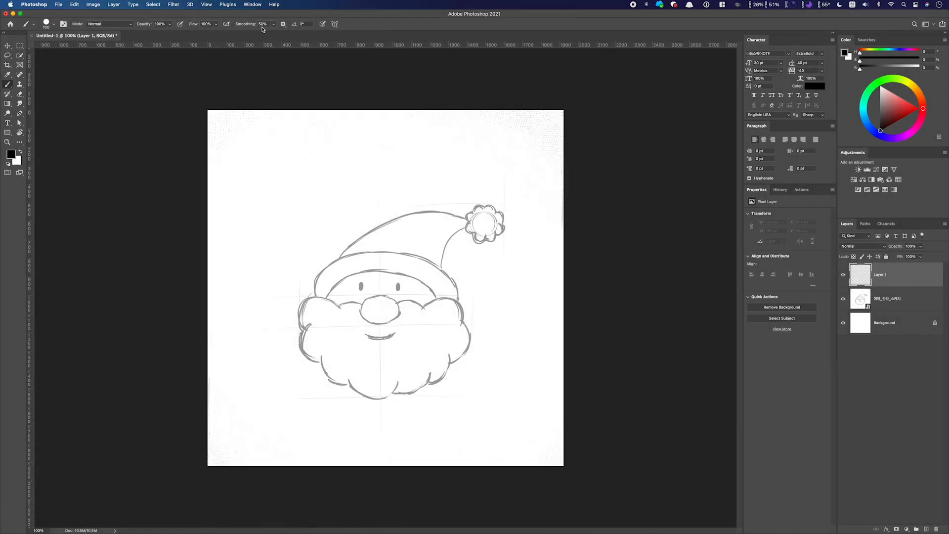
# Set the brush smoothing to 60% and reduce the brush size to 30 px.
pyautogui.click(274, 24)
pyautogui.click(254, 27)
pyautogui.press('[')
pyautogui.press('[')
pyautogui.press('[')
# Trace the sketched nose with a closed black outline on the new layer.
pyautogui.press('super+equal')
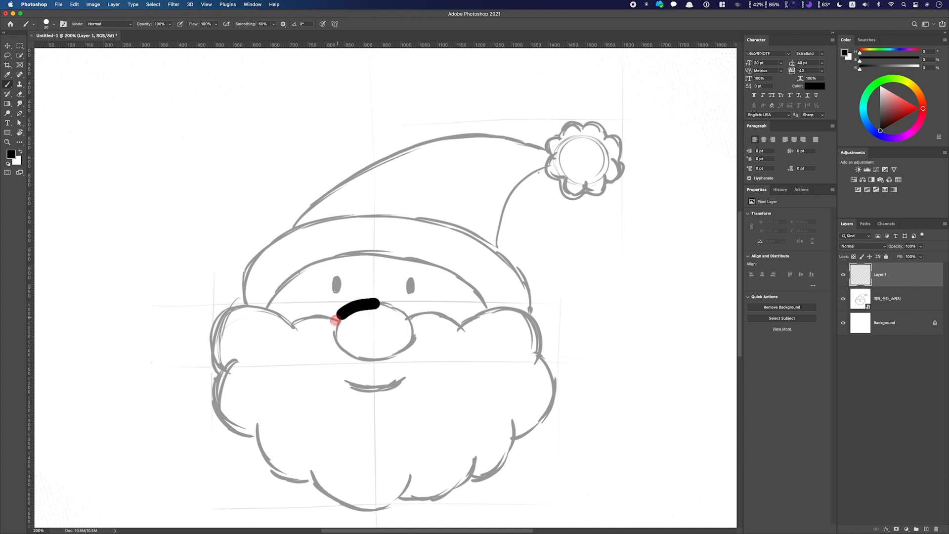
pyautogui.moveTo(367, 360)
pyautogui.mouseDown()
pyautogui.moveTo(403, 351)
pyautogui.moveTo(414, 328)
pyautogui.mouseUp()
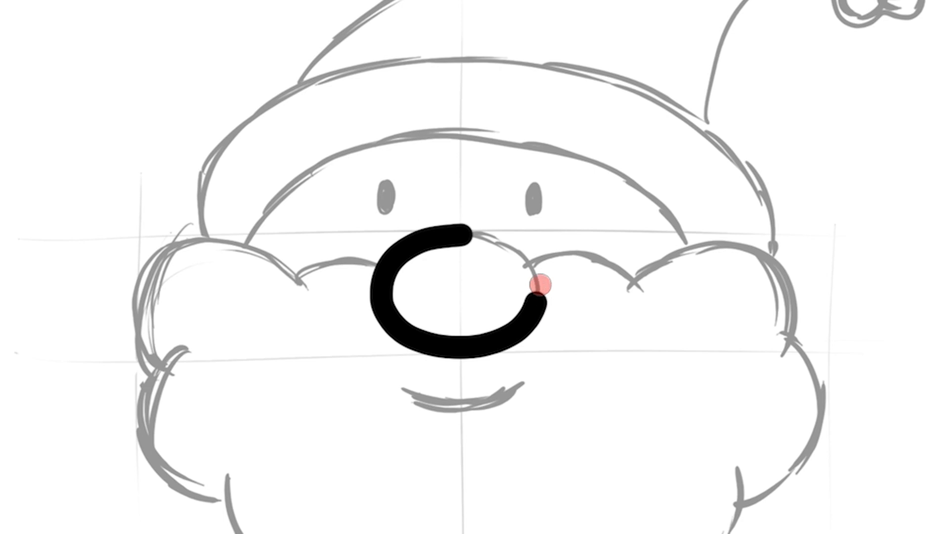
pyautogui.moveTo(540, 285)
pyautogui.mouseDown()
pyautogui.moveTo(517, 247)
pyautogui.moveTo(452, 235)
pyautogui.mouseUp()
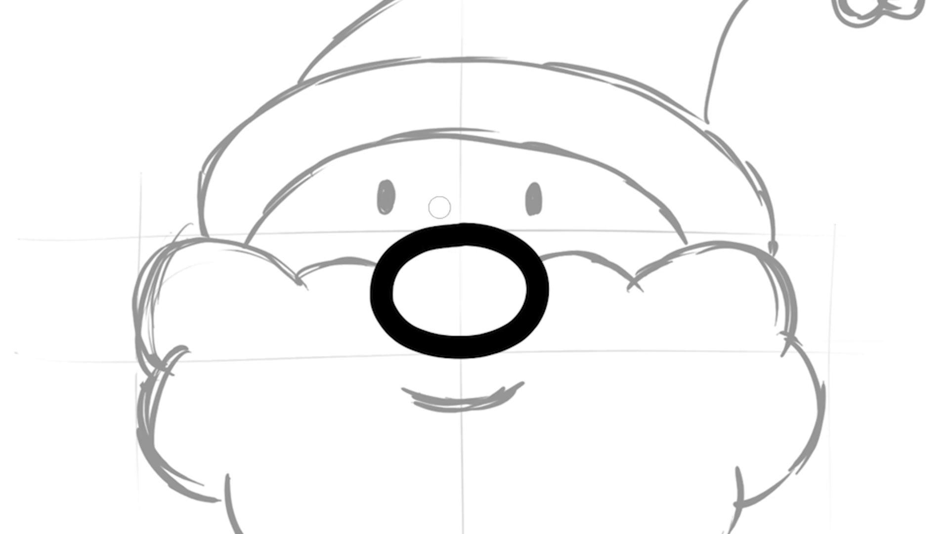
pyautogui.press('super+z')
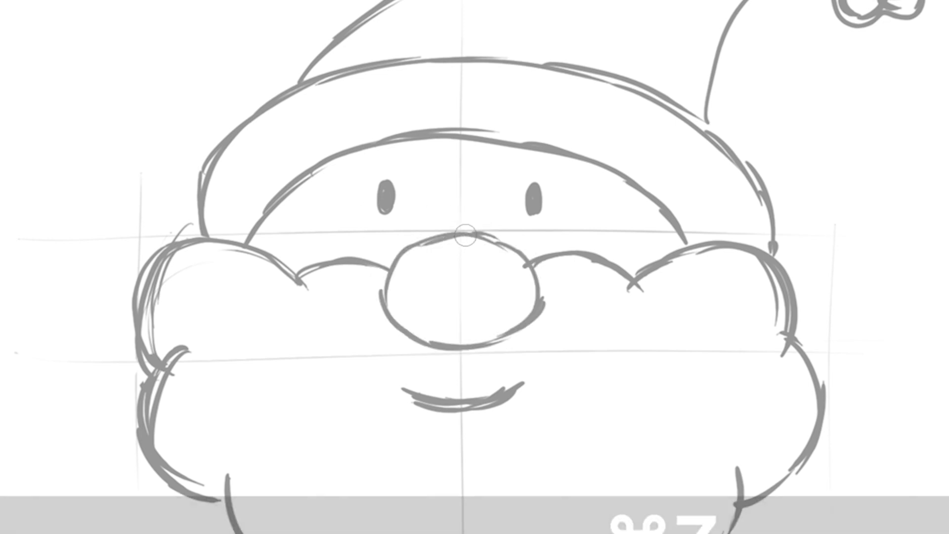
pyautogui.moveTo(490, 237)
pyautogui.mouseDown()
pyautogui.moveTo(430, 236)
pyautogui.moveTo(401, 248)
pyautogui.moveTo(384, 267)
pyautogui.moveTo(383, 318)
pyautogui.moveTo(439, 345)
pyautogui.moveTo(500, 341)
pyautogui.moveTo(527, 322)
pyautogui.moveTo(535, 298)
pyautogui.moveTo(524, 256)
pyautogui.moveTo(481, 237)
pyautogui.mouseUp()
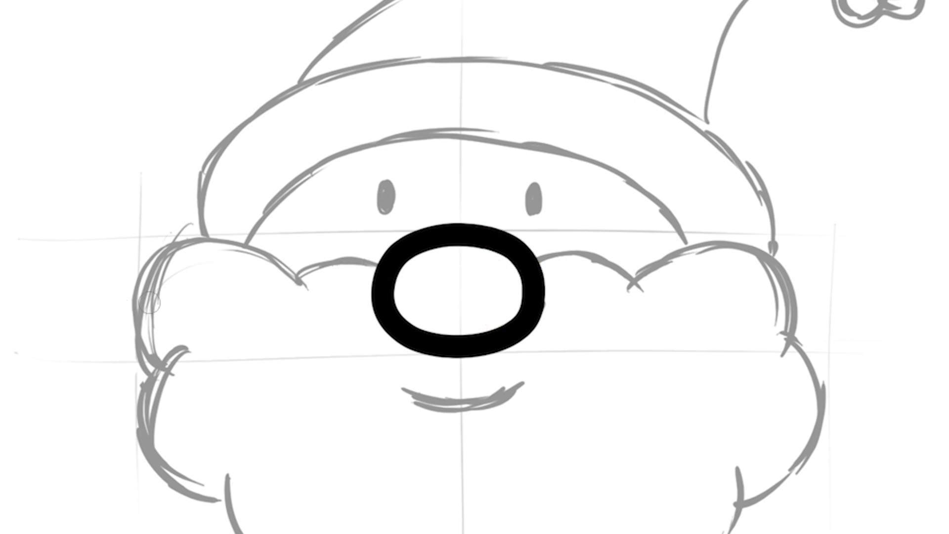
# Trace the scalloped outline of the beard and moustache from one side of the nose around to the other.
pyautogui.moveTo(299, 329); pyautogui.dragTo(389, 238)
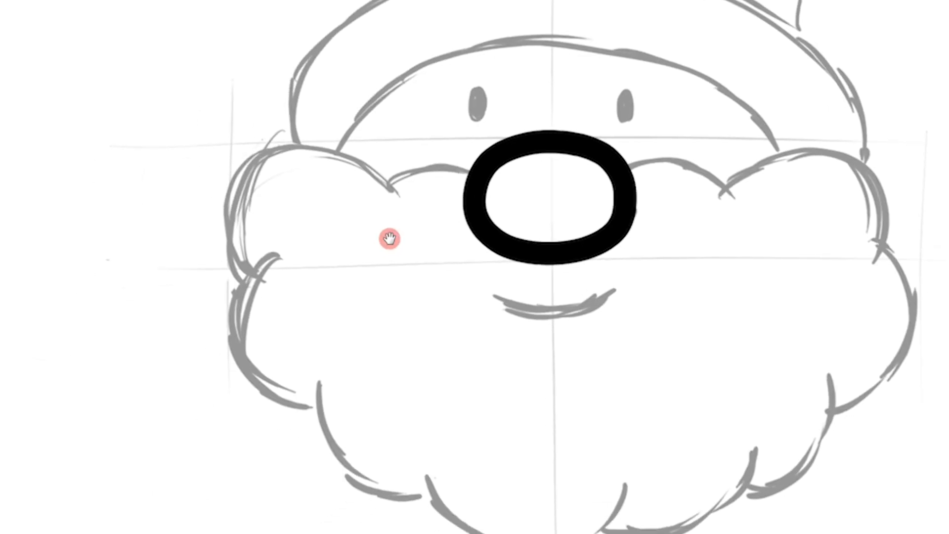
pyautogui.moveTo(479, 177)
pyautogui.mouseDown()
pyautogui.moveTo(405, 169)
pyautogui.moveTo(379, 192)
pyautogui.moveTo(296, 152)
pyautogui.moveTo(236, 267)
pyautogui.moveTo(243, 276)
pyautogui.mouseUp()
pyautogui.moveTo(245, 275)
pyautogui.mouseDown()
pyautogui.moveTo(261, 318)
pyautogui.moveTo(272, 325)
pyautogui.moveTo(266, 265)
pyautogui.moveTo(268, 306)
pyautogui.moveTo(266, 276)
pyautogui.moveTo(285, 318)
pyautogui.moveTo(306, 322)
pyautogui.moveTo(280, 287)
pyautogui.moveTo(283, 316)
pyautogui.moveTo(322, 320)
pyautogui.moveTo(348, 342)
pyautogui.moveTo(379, 349)
pyautogui.moveTo(424, 319)
pyautogui.moveTo(438, 338)
pyautogui.moveTo(480, 312)
pyautogui.moveTo(382, 362)
pyautogui.moveTo(395, 344)
pyautogui.mouseUp()
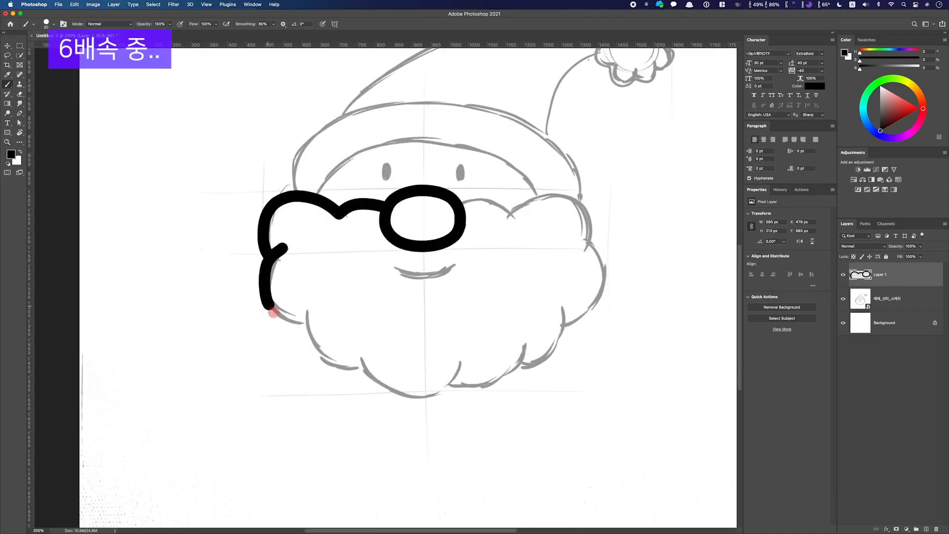
pyautogui.press('super+z')
pyautogui.moveTo(369, 359)
pyautogui.mouseDown()
pyautogui.moveTo(410, 339)
pyautogui.moveTo(411, 313)
pyautogui.moveTo(426, 317)
pyautogui.moveTo(449, 279)
pyautogui.moveTo(434, 243)
pyautogui.mouseUp()
pyautogui.moveTo(360, 219)
pyautogui.mouseDown()
pyautogui.moveTo(416, 295)
pyautogui.moveTo(490, 297)
pyautogui.moveTo(484, 331)
pyautogui.mouseUp()
pyautogui.hscroll(-5, 484, 332)
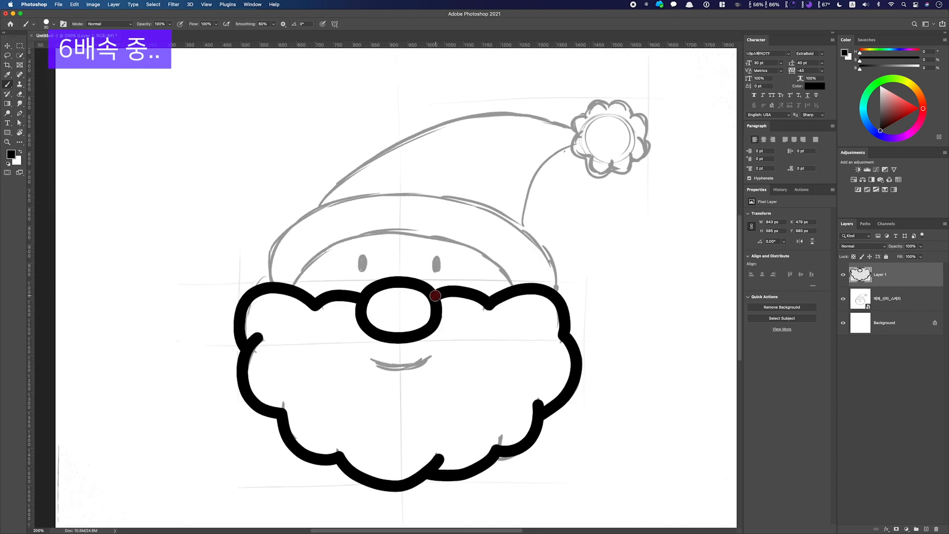
# Trace the lower arc of the hat brim above the eyes, joining the beard outline at both ends.
pyautogui.scroll(4, 435, 297)
pyautogui.moveTo(333, 344)
pyautogui.mouseDown()
pyautogui.moveTo(355, 317)
pyautogui.moveTo(485, 297)
pyautogui.moveTo(553, 340)
pyautogui.moveTo(344, 282)
pyautogui.moveTo(498, 257)
pyautogui.moveTo(599, 338)
pyautogui.moveTo(599, 357)
pyautogui.moveTo(316, 309)
pyautogui.moveTo(424, 253)
pyautogui.moveTo(584, 299)
pyautogui.moveTo(602, 360)
pyautogui.mouseUp()
pyautogui.hotkey('ctrl', 'z')
pyautogui.hscroll(3, 406, 312)
pyautogui.scroll(-1, 406, 312)
pyautogui.press('super+z')
pyautogui.moveTo(284, 330)
pyautogui.mouseDown()
pyautogui.moveTo(495, 257)
pyautogui.moveTo(328, 261)
pyautogui.moveTo(569, 337)
pyautogui.mouseUp()
pyautogui.press('super+z')
pyautogui.press('super+z')
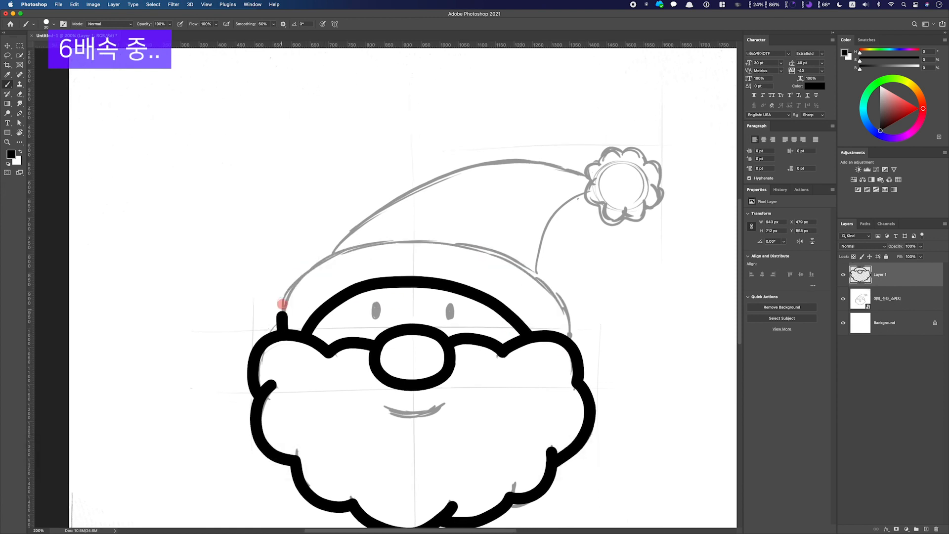
# Trace the outer arc of the hat brim and the hat's upper curve as far as the pompom.
pyautogui.moveTo(283, 324)
pyautogui.mouseDown()
pyautogui.moveTo(371, 247)
pyautogui.moveTo(484, 251)
pyautogui.moveTo(567, 305)
pyautogui.moveTo(570, 341)
pyautogui.mouseUp()
pyautogui.press('super+0')
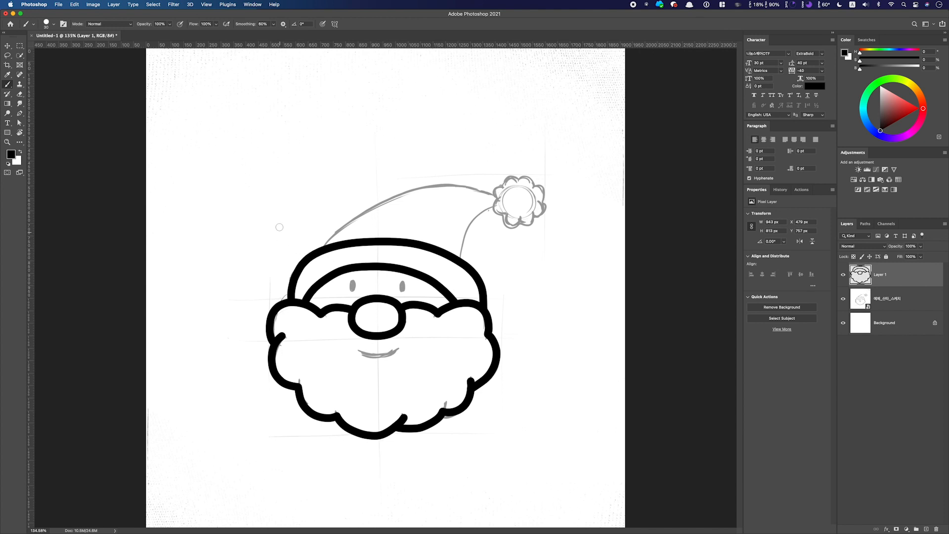
pyautogui.moveTo(329, 241)
pyautogui.mouseDown()
pyautogui.moveTo(383, 197)
pyautogui.moveTo(423, 187)
pyautogui.moveTo(498, 198)
pyautogui.mouseUp()
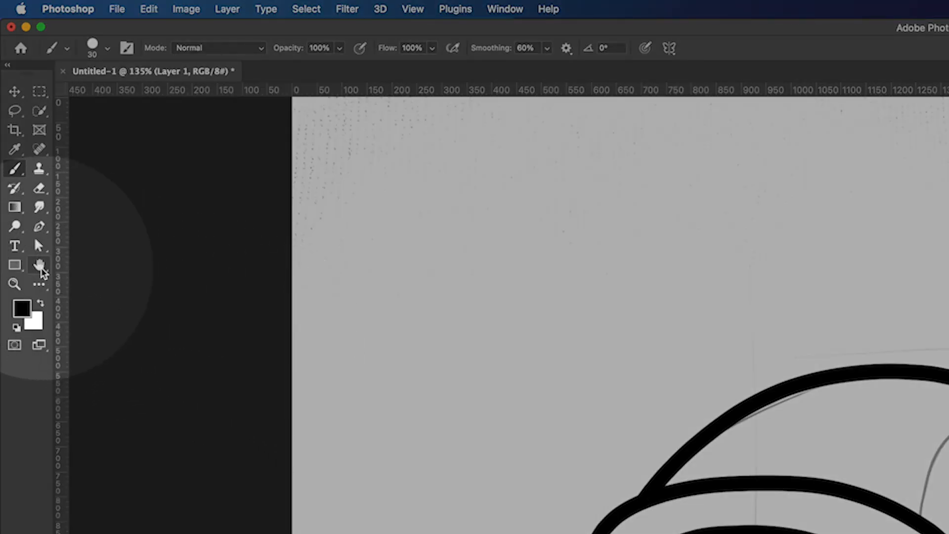
# With the canvas view rotated to 54°, trace the hat's lower curve between brim and pompom, and reset the view rotation.
pyautogui.moveTo(42, 271); pyautogui.dragTo(101, 283)
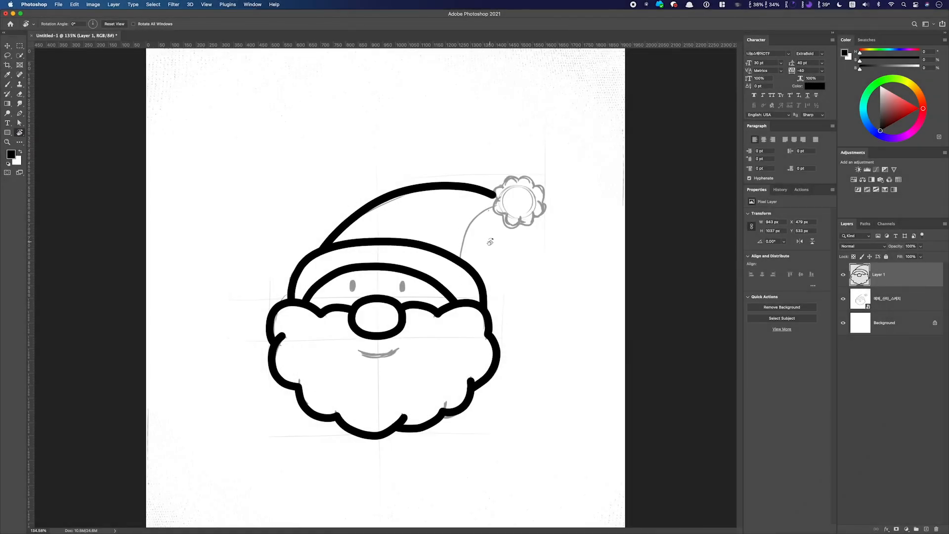
pyautogui.moveTo(462, 218); pyautogui.dragTo(433, 314)
pyautogui.scroll(-5, 447, 310)
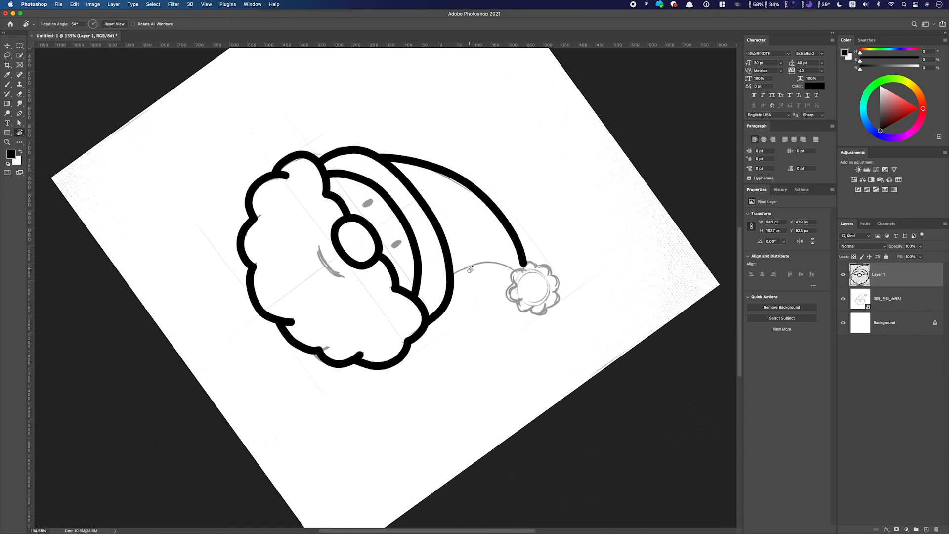
pyautogui.press('b')
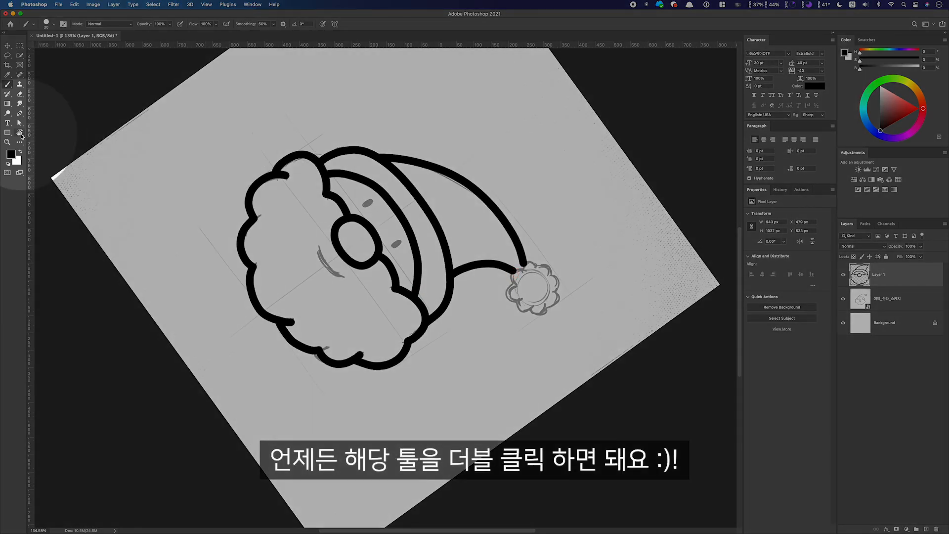
pyautogui.doubleClick(20, 133)
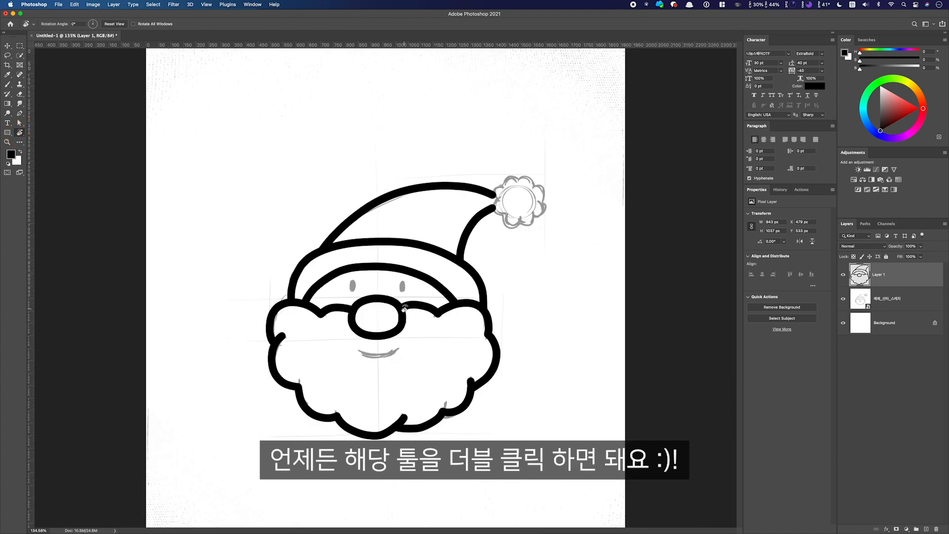
pyautogui.press('b')
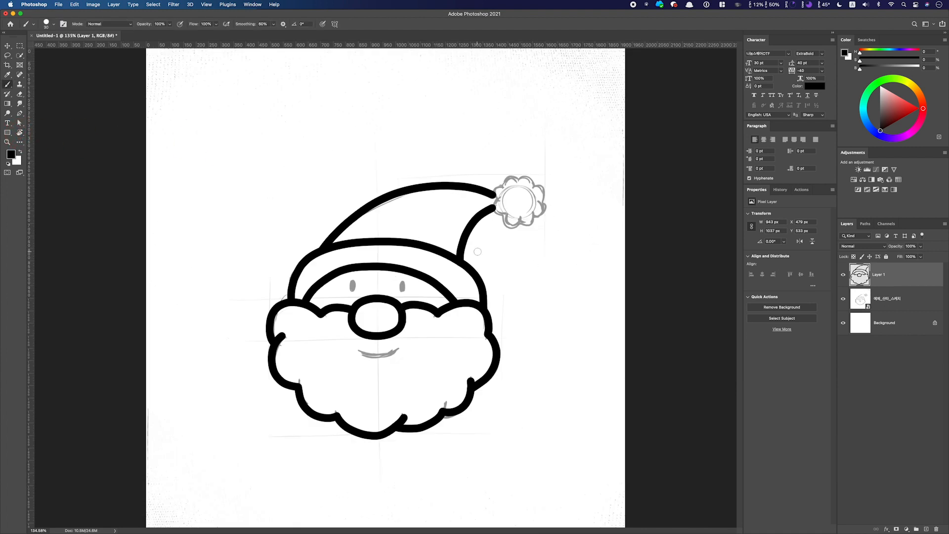
# Lower the brush smoothing to 18% and trace the scalloped outline of the pompom at the hat's tip.
pyautogui.press('super+=')
pyautogui.press('super+=')
pyautogui.moveTo(411, 311); pyautogui.dragTo(243, 437)
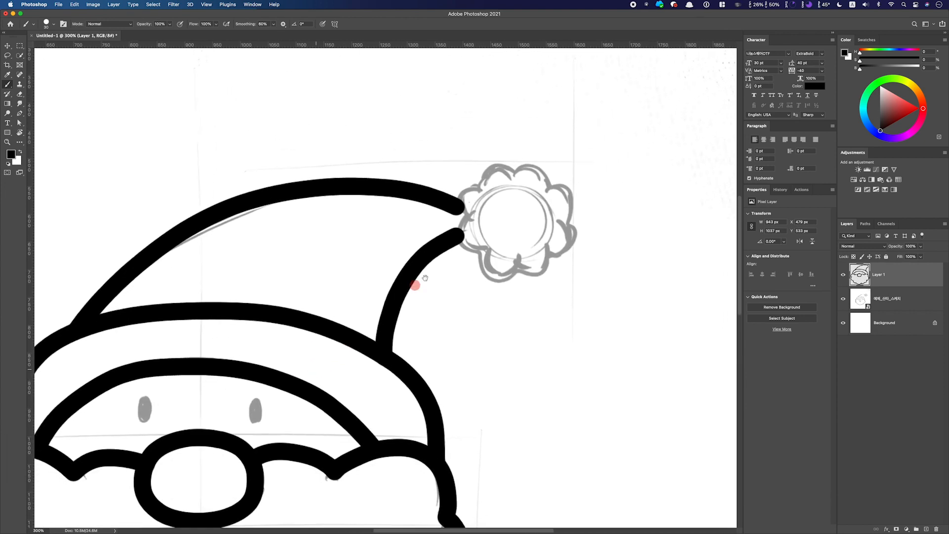
pyautogui.moveTo(425, 277); pyautogui.dragTo(388, 326)
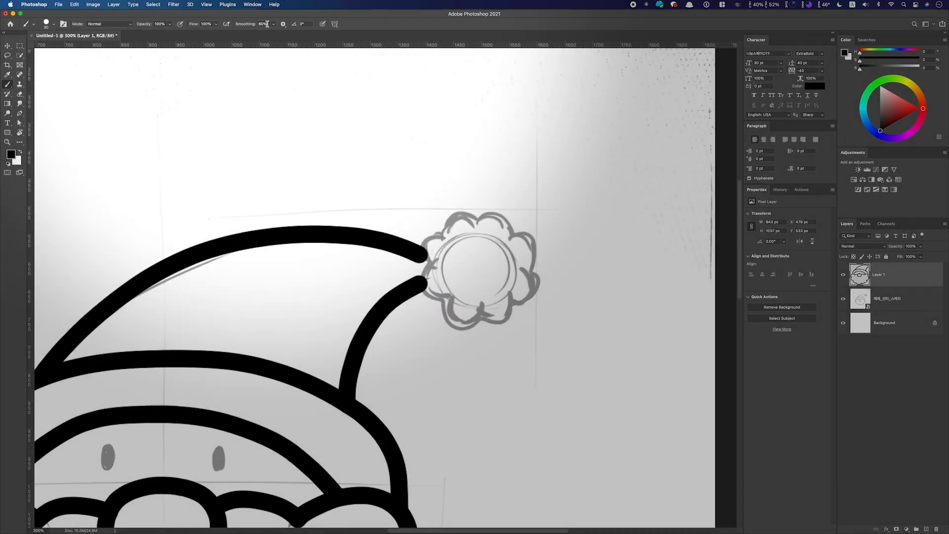
pyautogui.click(274, 25)
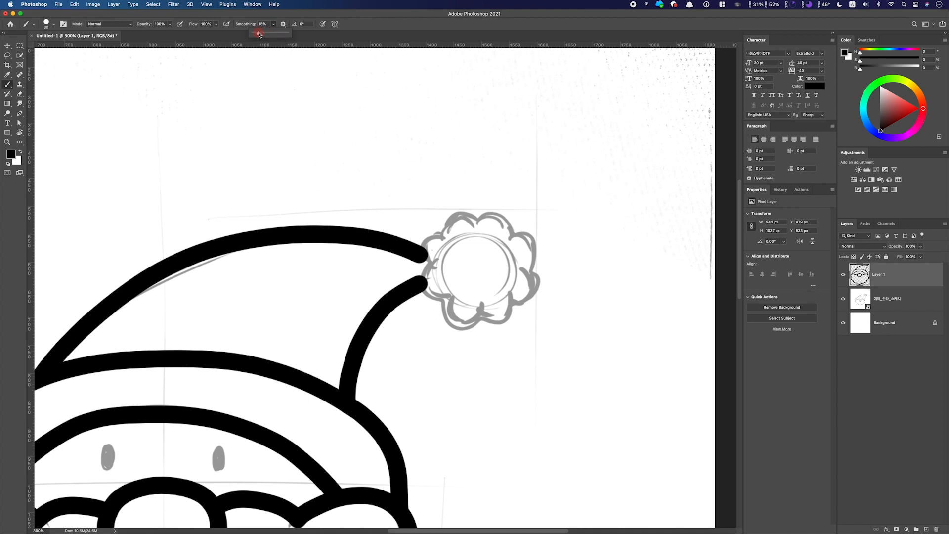
pyautogui.click(315, 15)
pyautogui.moveTo(442, 235)
pyautogui.mouseDown()
pyautogui.moveTo(456, 214)
pyautogui.moveTo(474, 227)
pyautogui.moveTo(488, 213)
pyautogui.moveTo(533, 259)
pyautogui.moveTo(521, 272)
pyautogui.moveTo(535, 292)
pyautogui.moveTo(507, 300)
pyautogui.moveTo(494, 320)
pyautogui.moveTo(473, 311)
pyautogui.moveTo(449, 326)
pyautogui.moveTo(428, 274)
pyautogui.moveTo(443, 237)
pyautogui.mouseUp()
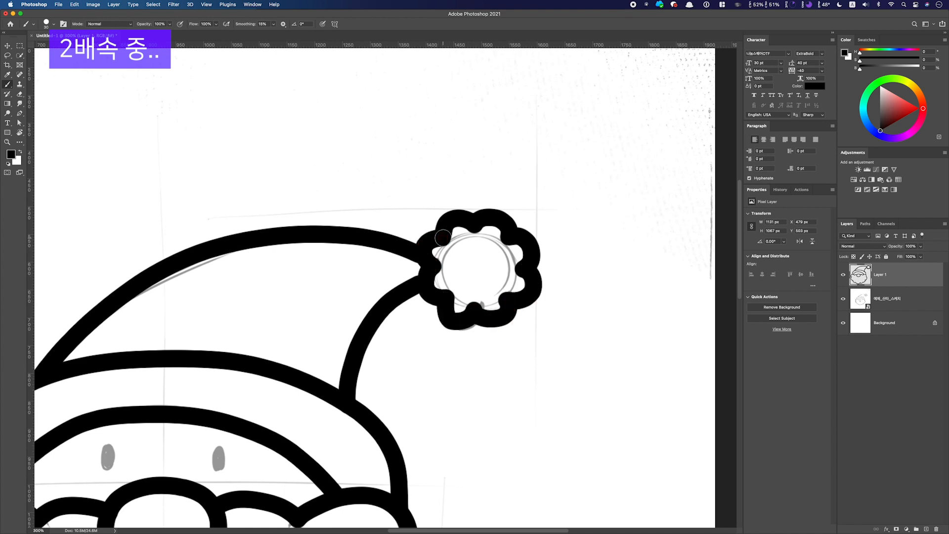
# Paint both eyes as short vertical black strokes over the sketched ones.
pyautogui.press('super+0')
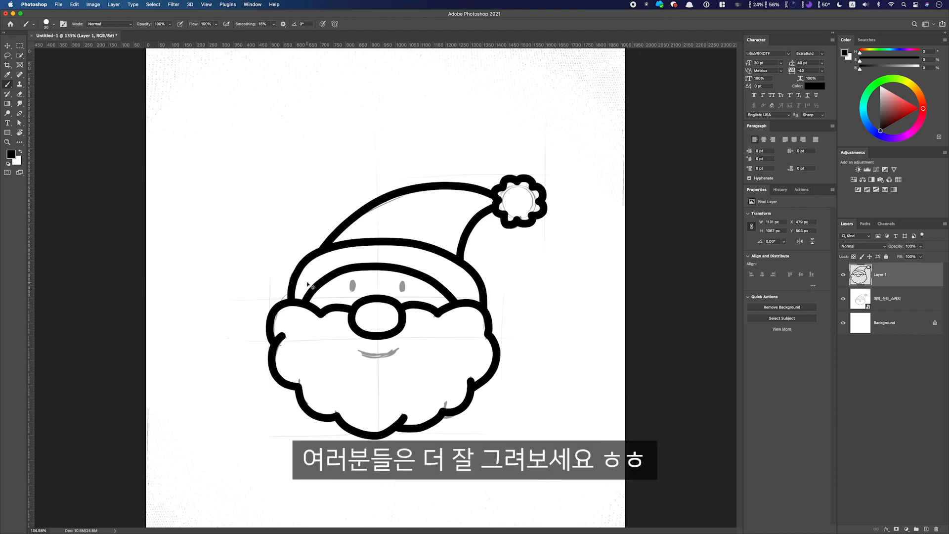
pyautogui.press('super+equal')
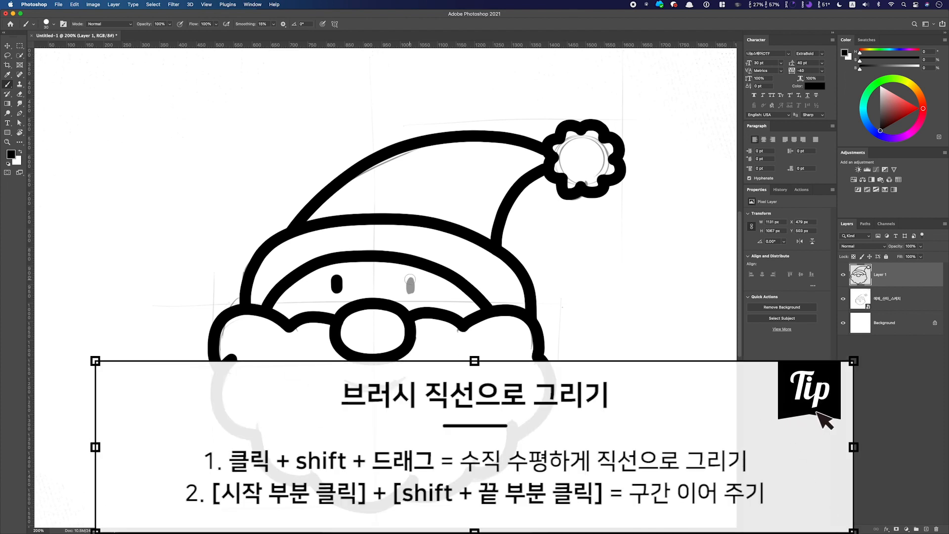
pyautogui.click(409, 279)
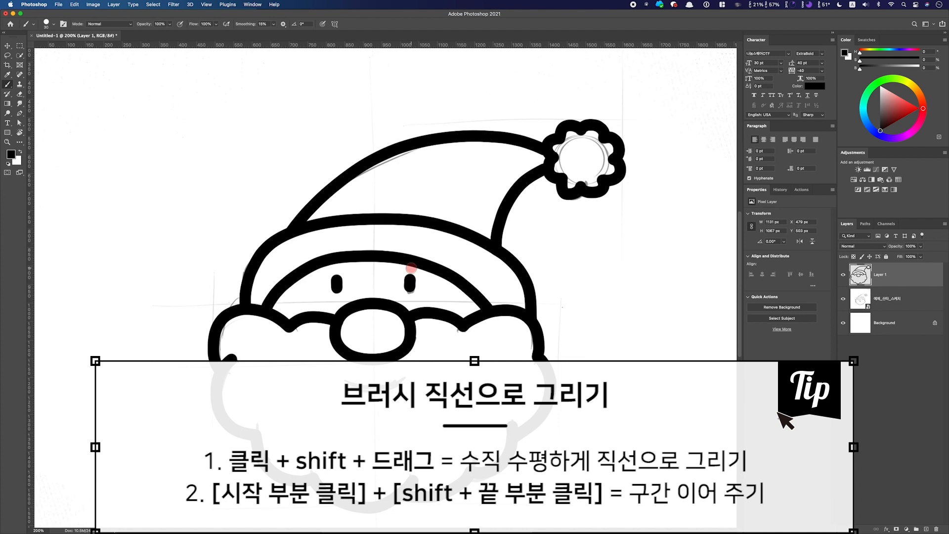
# Undo the right eye's stroke and repaint it as a short vertical black stroke over the sketched eye.
pyautogui.press('super+equal')
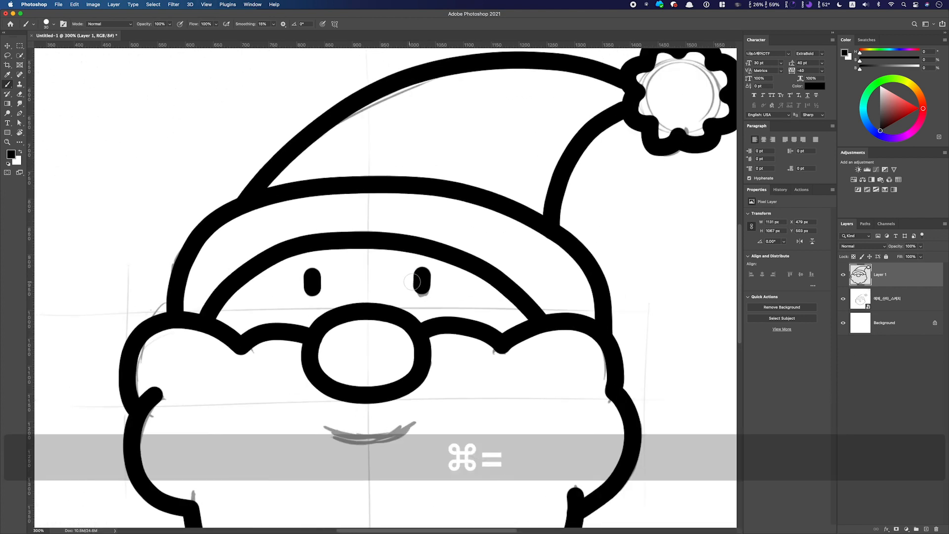
pyautogui.press('super+z')
pyautogui.press('super+z')
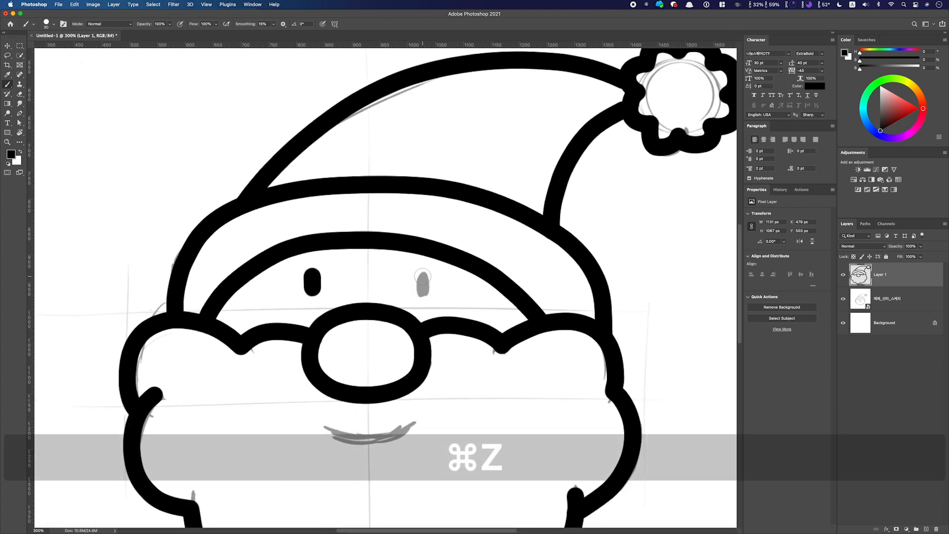
pyautogui.moveTo(423, 287); pyautogui.dragTo(414, 237)
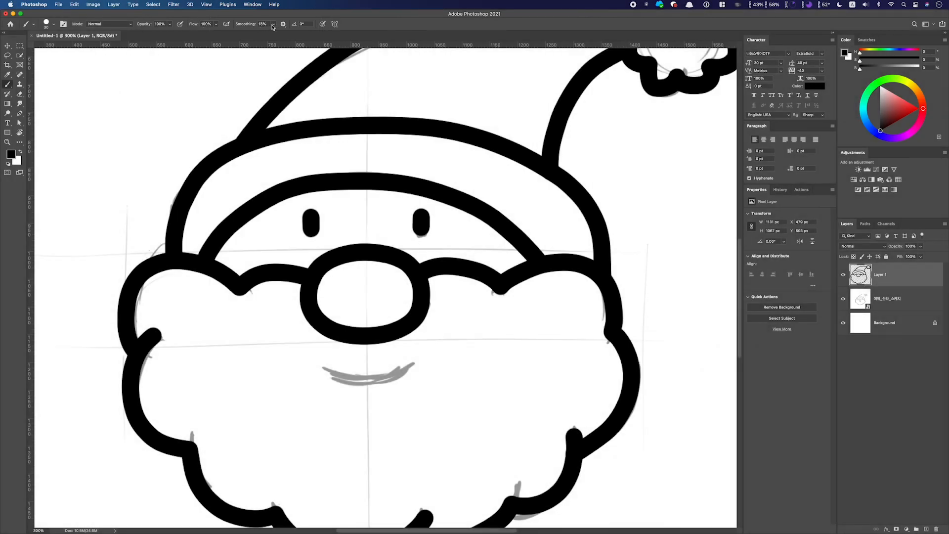
# Raise the brush smoothing to 63% and trace the smile below the nose as one curved stroke.
pyautogui.click(273, 24)
pyautogui.moveTo(374, 339); pyautogui.dragTo(363, 301)
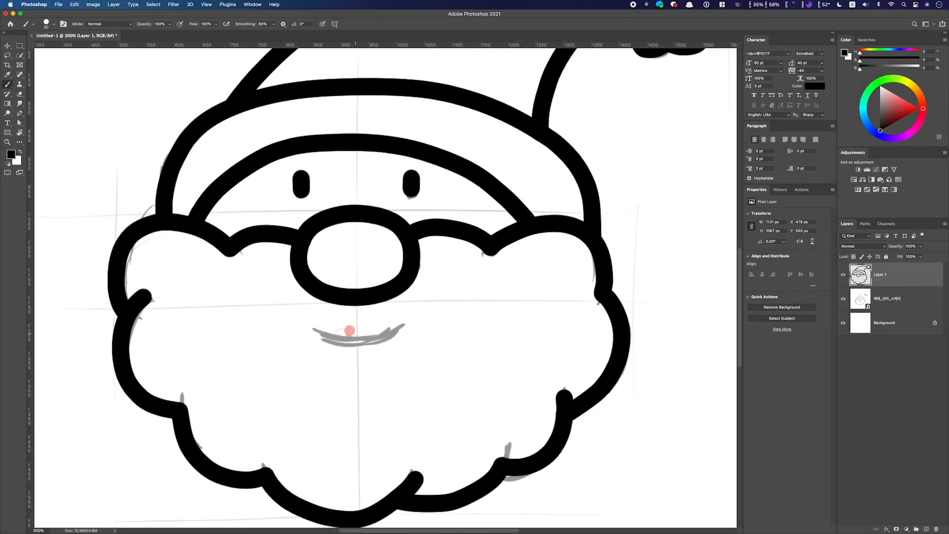
pyautogui.moveTo(315, 333)
pyautogui.mouseDown()
pyautogui.moveTo(355, 342)
pyautogui.moveTo(405, 327)
pyautogui.mouseUp()
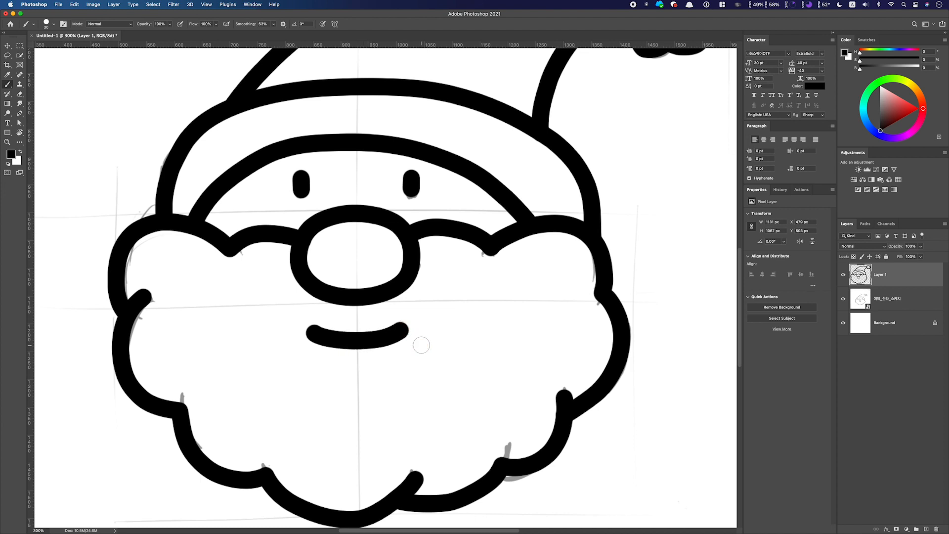
# Hide the sketch layer so that only the inked outlines show, and fit the canvas in view.
pyautogui.press('alt+super+0')
pyautogui.press('super+equal')
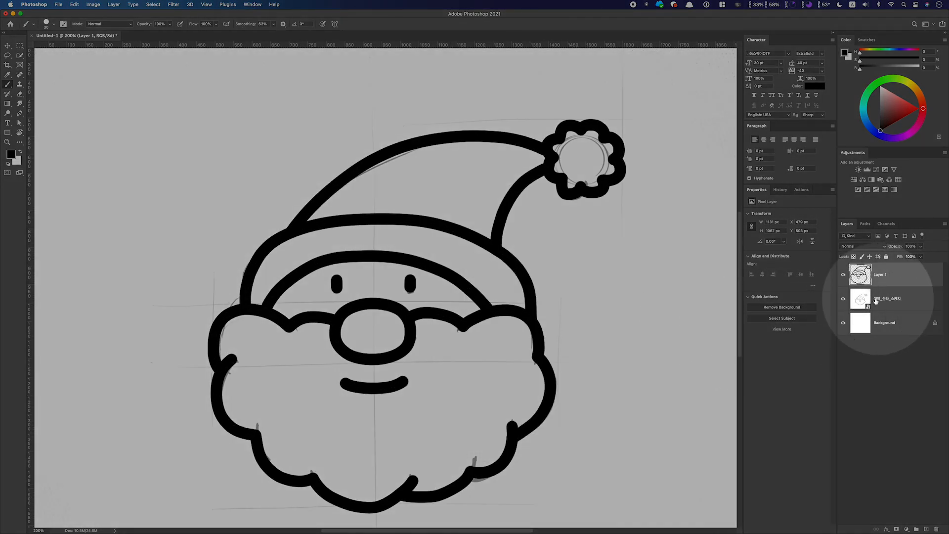
pyautogui.click(843, 298)
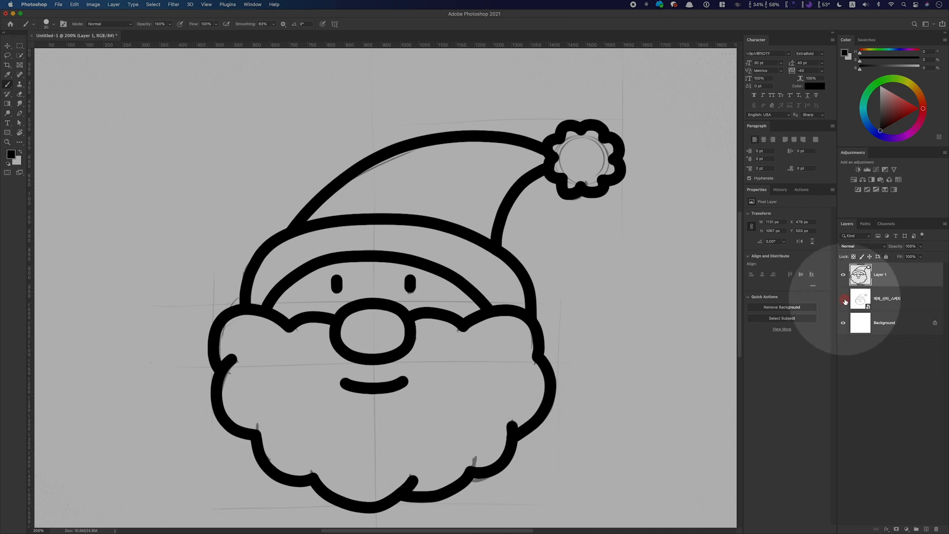
pyautogui.press('super+0')
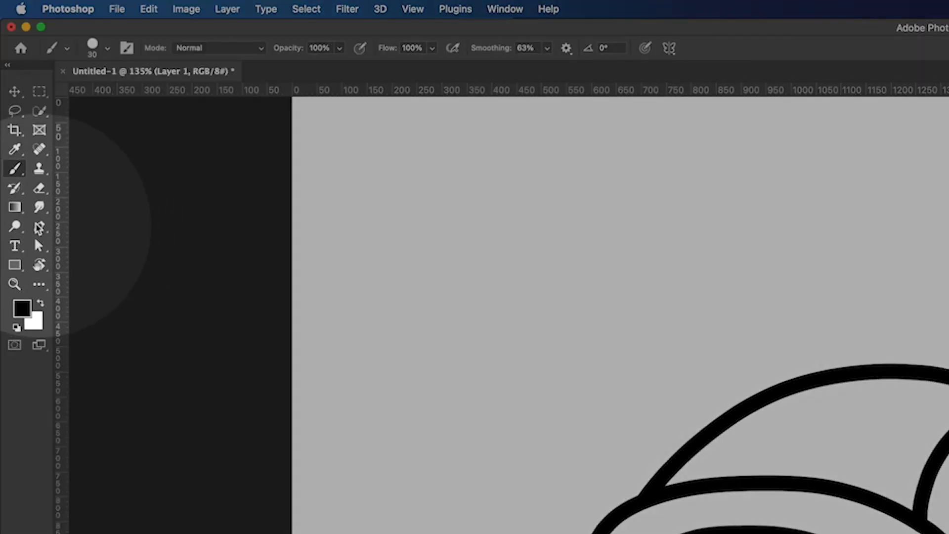
# Fill the insides of the nose and the hat's pompom with black using the Paint Bucket.
pyautogui.click(7, 103)
pyautogui.moveTo(15, 207); pyautogui.dragTo(80, 221)
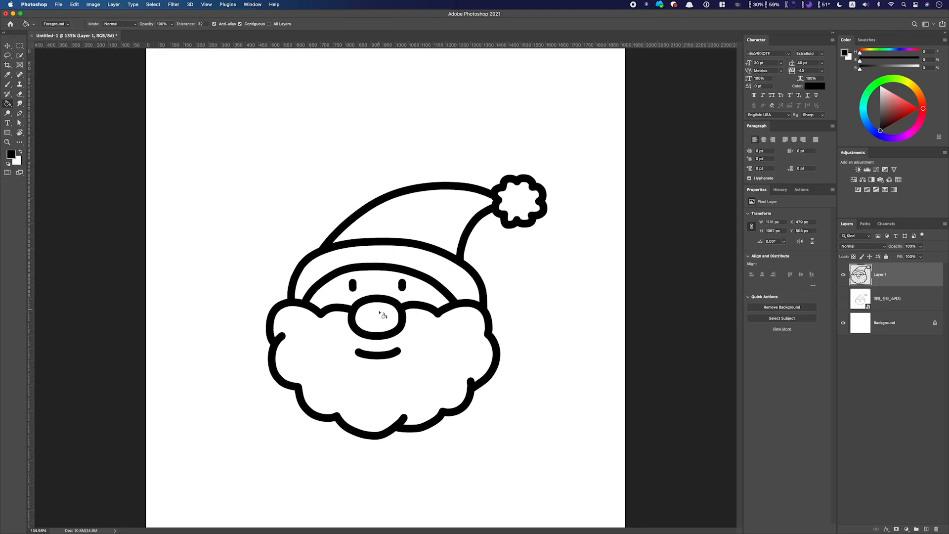
pyautogui.click(379, 320)
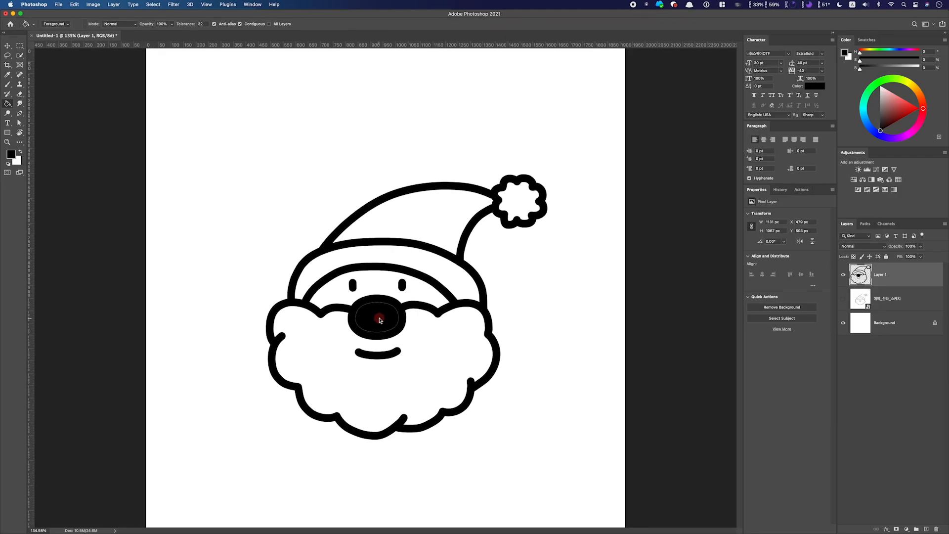
pyautogui.click(521, 206)
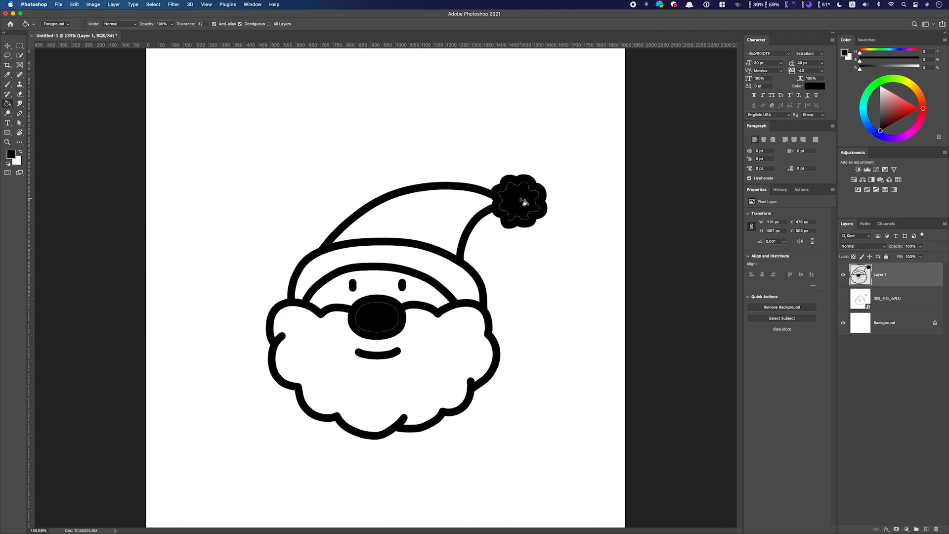
# Brush black over the thin leftover edge lines inside the nose and the pompom.
pyautogui.press('super+plus')
pyautogui.press('super+plus')
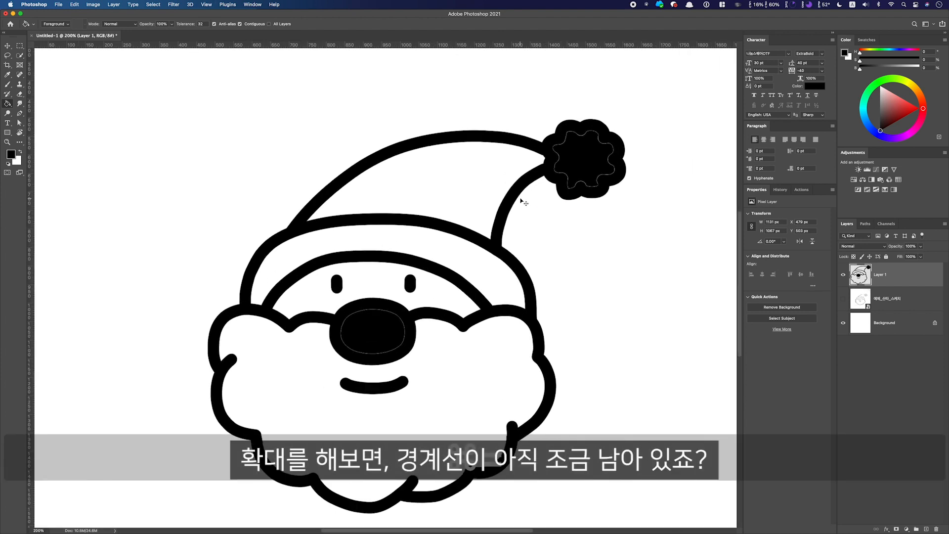
pyautogui.moveTo(502, 236); pyautogui.dragTo(509, 216)
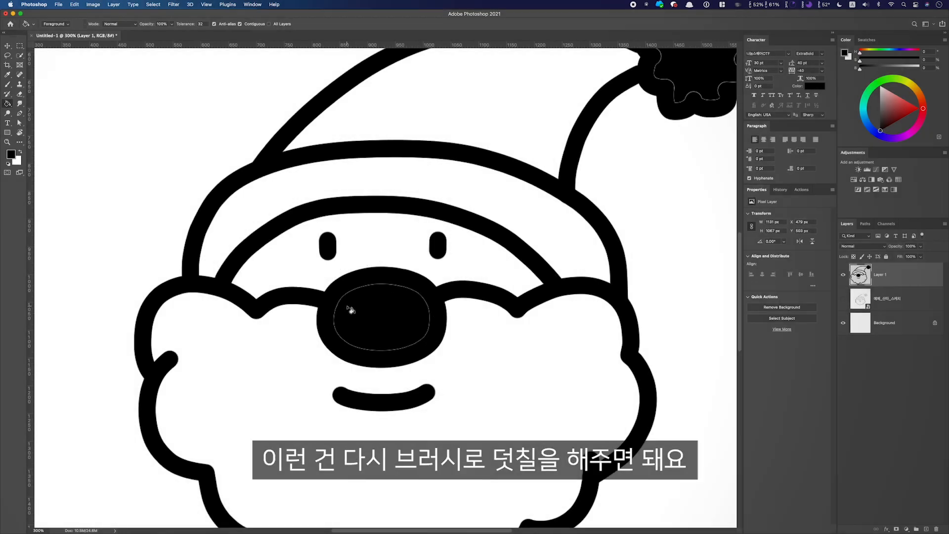
pyautogui.press('b')
pyautogui.moveTo(375, 284)
pyautogui.mouseDown()
pyautogui.moveTo(342, 301)
pyautogui.moveTo(337, 328)
pyautogui.moveTo(343, 340)
pyautogui.moveTo(386, 348)
pyautogui.moveTo(417, 339)
pyautogui.moveTo(428, 314)
pyautogui.moveTo(422, 297)
pyautogui.moveTo(384, 284)
pyautogui.mouseUp()
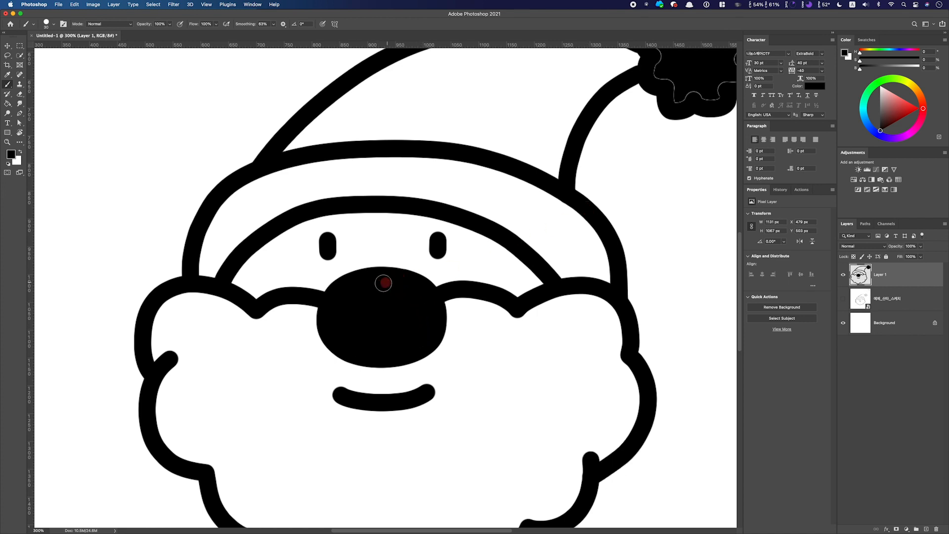
pyautogui.moveTo(616, 173); pyautogui.dragTo(479, 318)
pyautogui.moveTo(565, 165)
pyautogui.mouseDown()
pyautogui.moveTo(535, 166)
pyautogui.moveTo(516, 184)
pyautogui.moveTo(520, 201)
pyautogui.moveTo(476, 229)
pyautogui.moveTo(504, 265)
pyautogui.moveTo(555, 271)
pyautogui.moveTo(572, 253)
pyautogui.moveTo(604, 246)
pyautogui.moveTo(604, 184)
pyautogui.moveTo(568, 170)
pyautogui.moveTo(558, 143)
pyautogui.moveTo(537, 154)
pyautogui.moveTo(553, 176)
pyautogui.mouseUp()
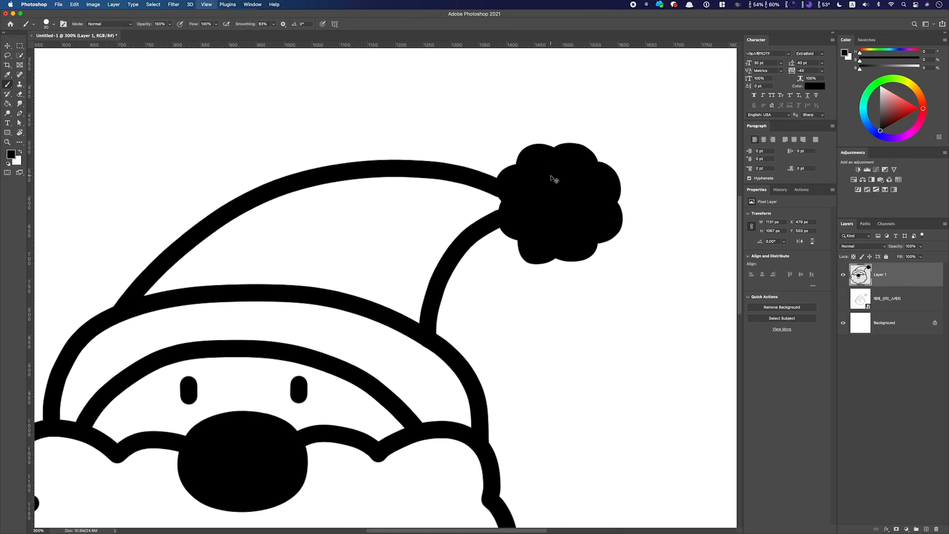
# Set up the Ellipse tool in Shape mode with no fill and a black 30 px stroke.
pyautogui.press('super+0')
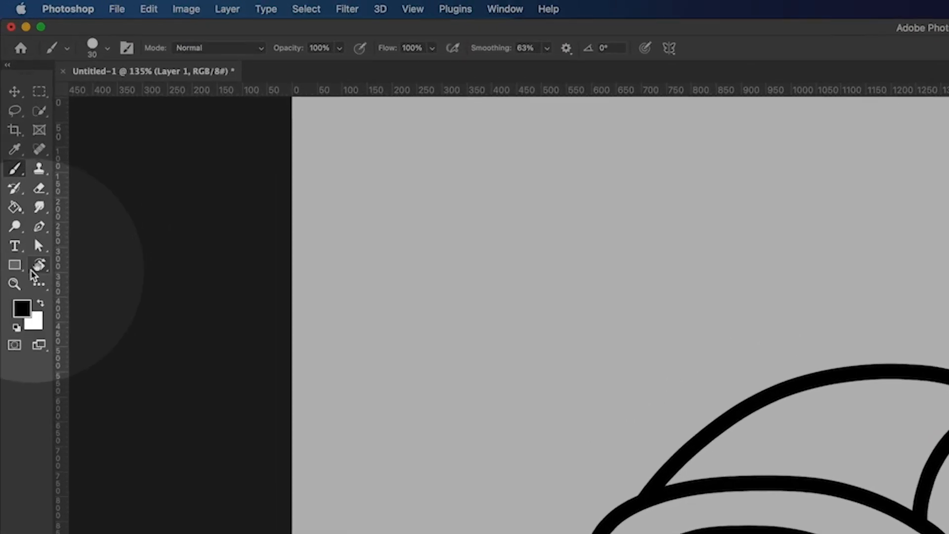
pyautogui.click(8, 132)
pyautogui.moveTo(18, 271); pyautogui.dragTo(84, 293)
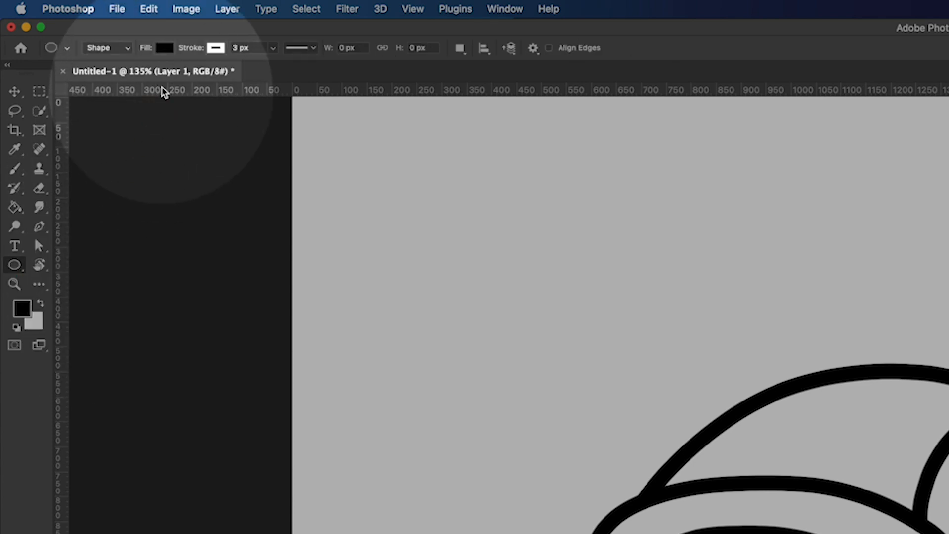
pyautogui.click(165, 48)
pyautogui.click(75, 85)
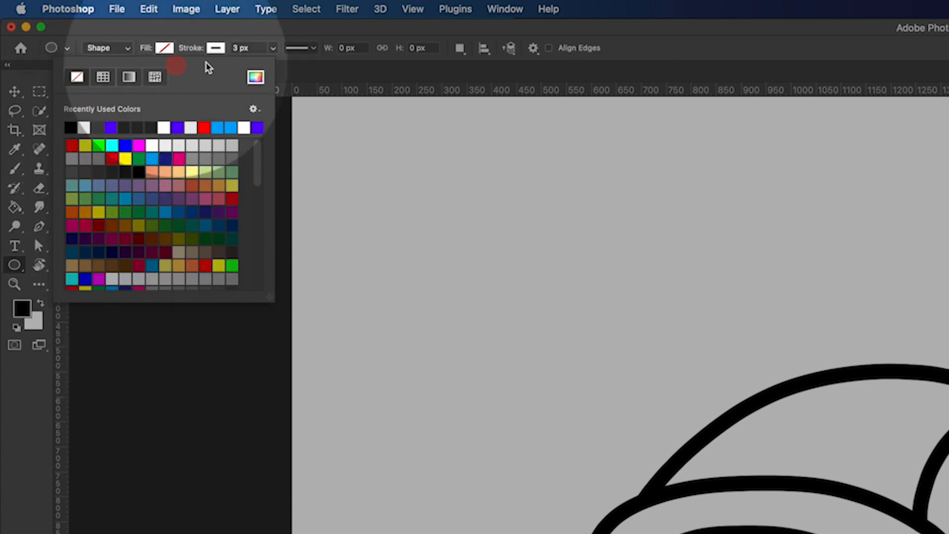
pyautogui.click(215, 47)
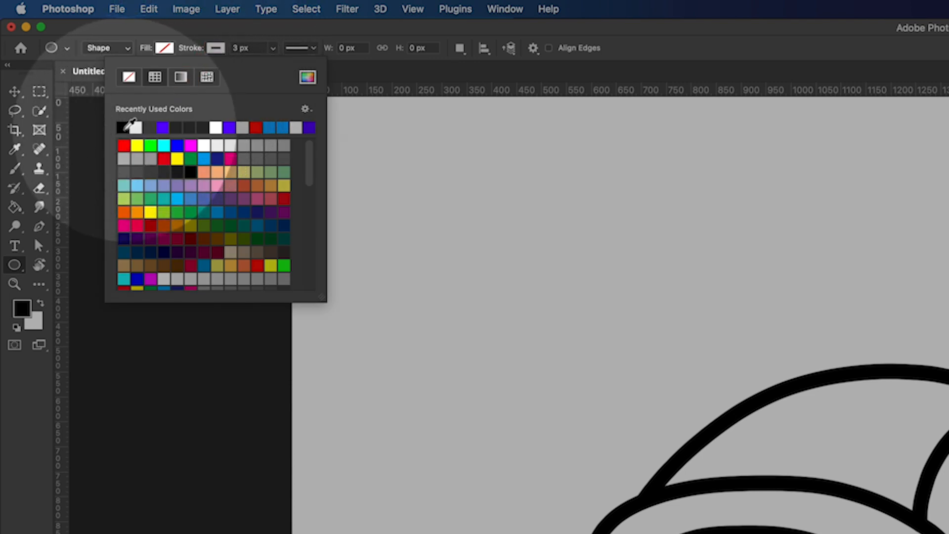
pyautogui.click(122, 128)
pyautogui.click(245, 47)
pyautogui.doubleClick(225, 48)
pyautogui.write('30')
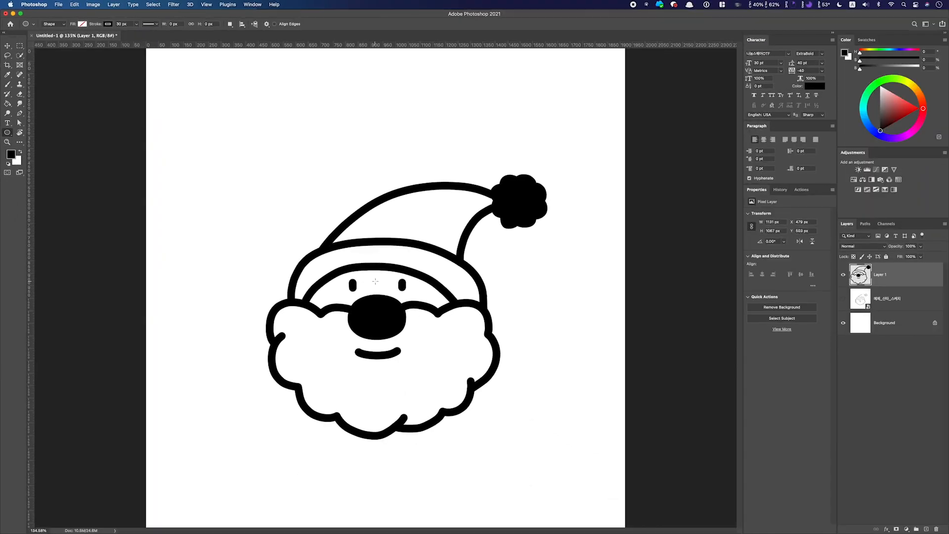
# Draw a circle around the Santa face, scale it down to about 1306 px in diameter and centre it on the canvas.
pyautogui.moveTo(375, 281); pyautogui.dragTo(579, 484)
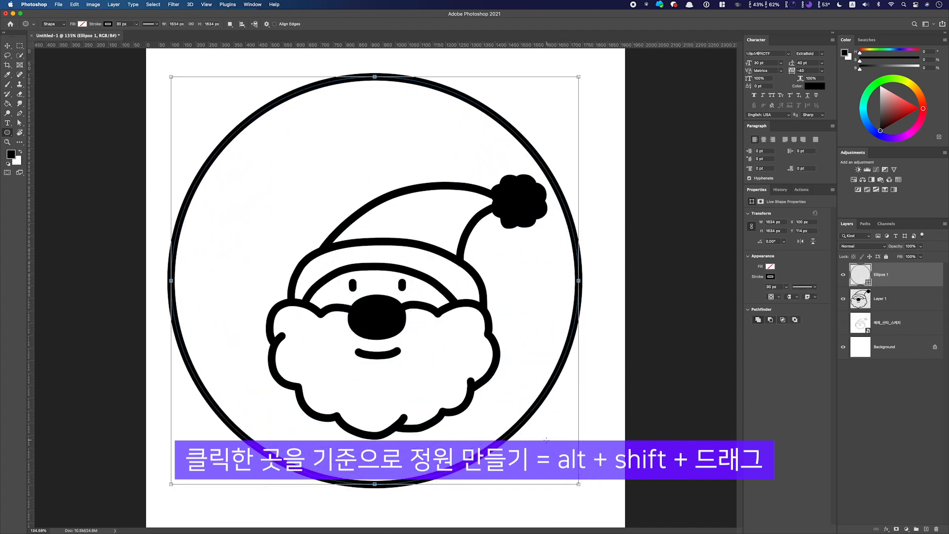
pyautogui.press('super+equal')
pyautogui.press('super+minus')
pyautogui.press('super+minus')
pyautogui.press('super+t')
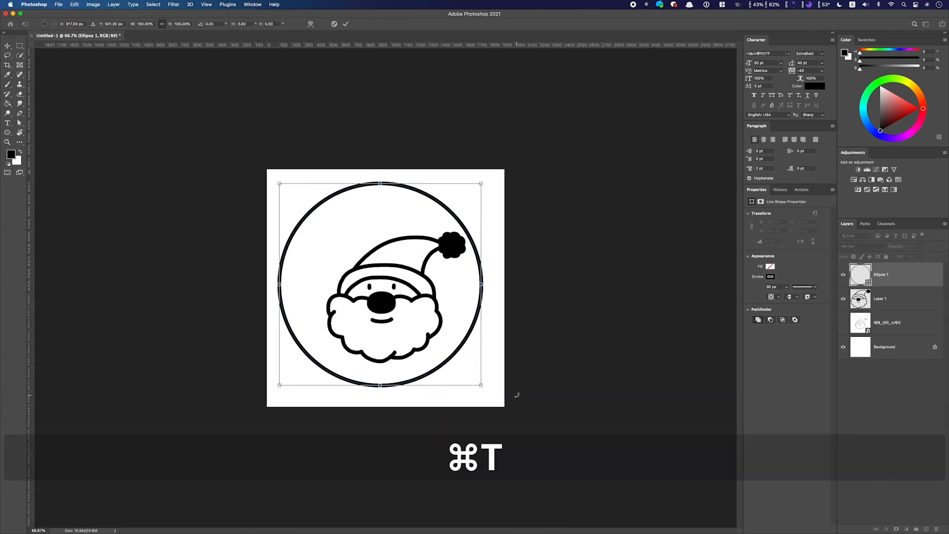
pyautogui.moveTo(481, 183); pyautogui.dragTo(468, 212)
pyautogui.press('Return')
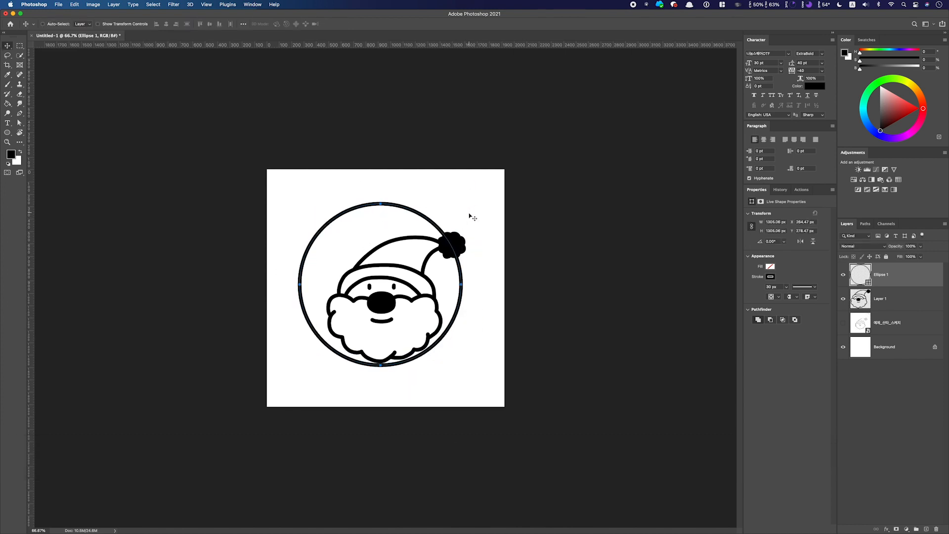
pyautogui.moveTo(464, 281); pyautogui.dragTo(466, 277)
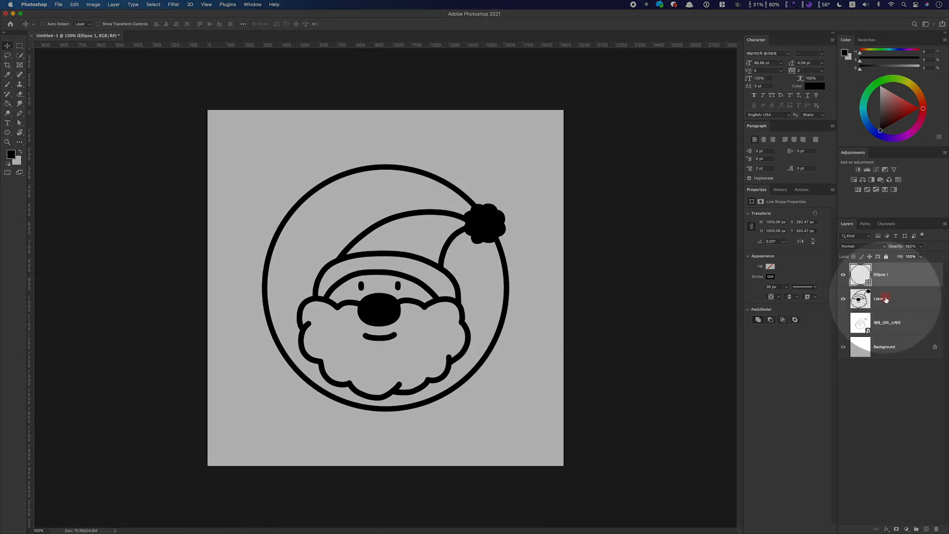
pyautogui.click(887, 299)
pyautogui.moveTo(374, 289)
pyautogui.mouseDown()
pyautogui.moveTo(407, 317)
pyautogui.moveTo(371, 283)
pyautogui.moveTo(377, 295)
pyautogui.mouseUp()
pyautogui.press('super+z')
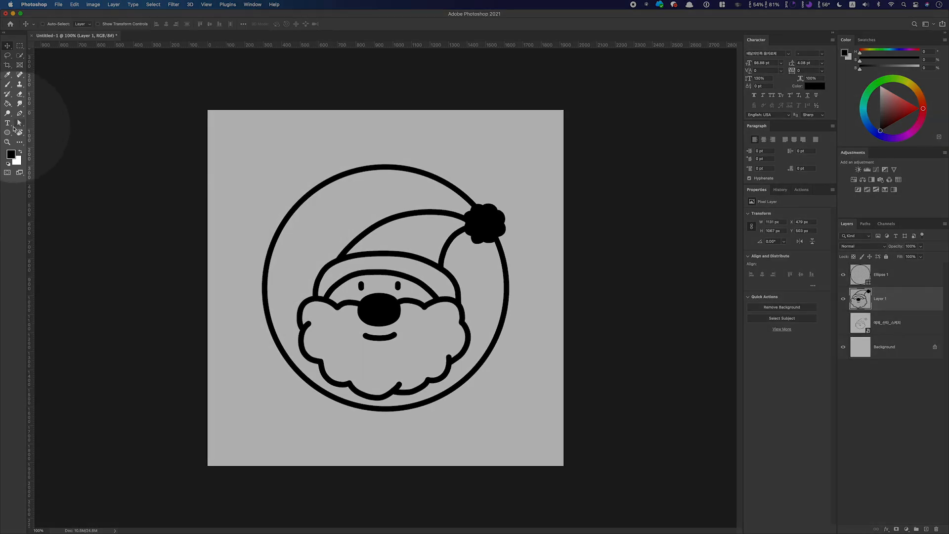
# Add the horizontal text "선물 가져 왔다~" in black at 100 pt above the circle.
pyautogui.click(7, 124)
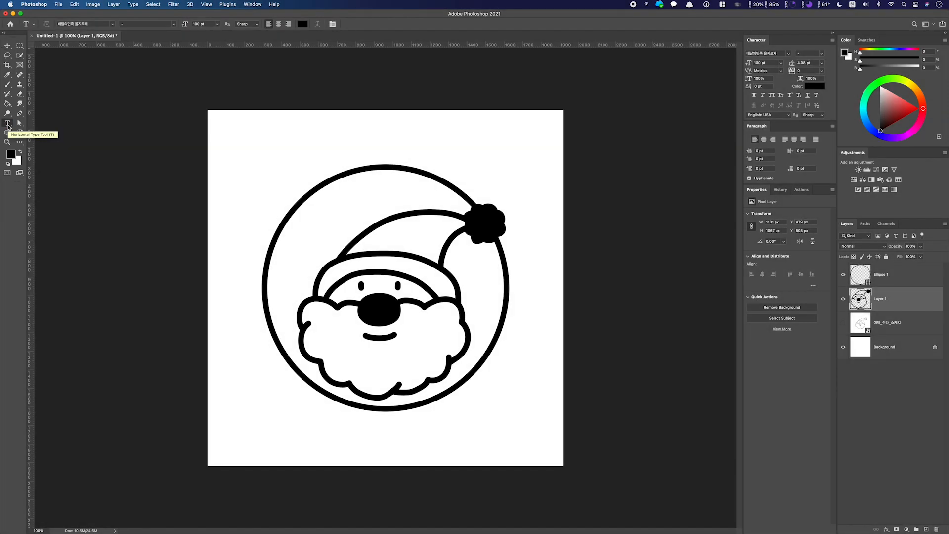
pyautogui.click(269, 149)
pyautogui.write('선물 가')
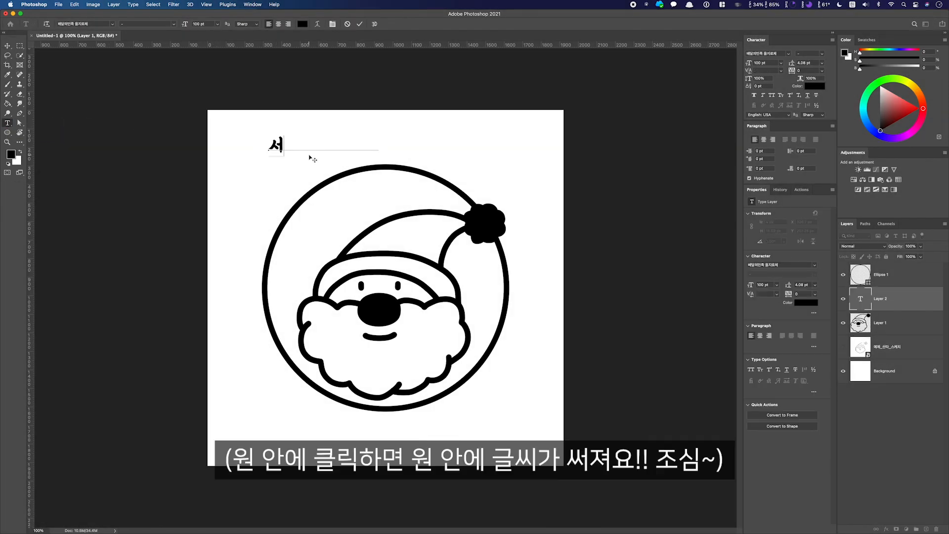
pyautogui.write('져 왔다~')
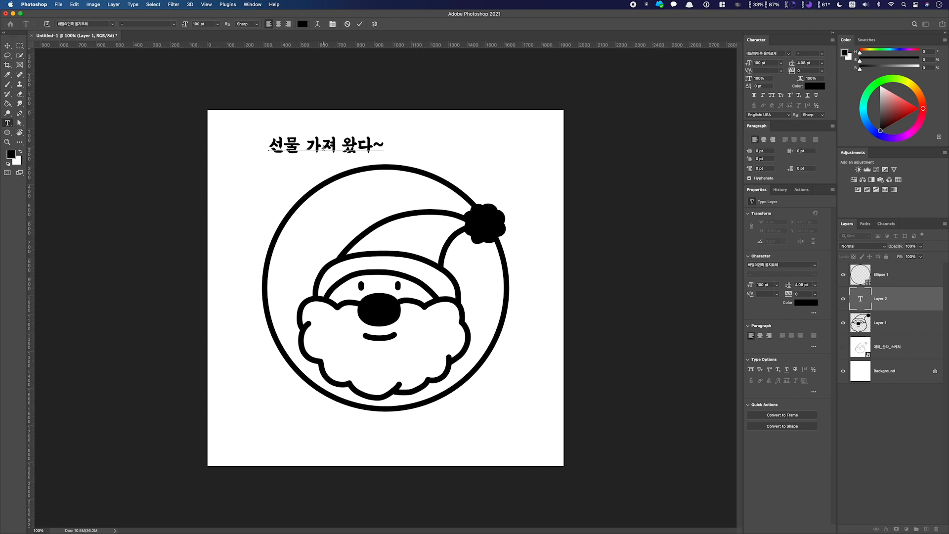
pyautogui.press('super+Return')
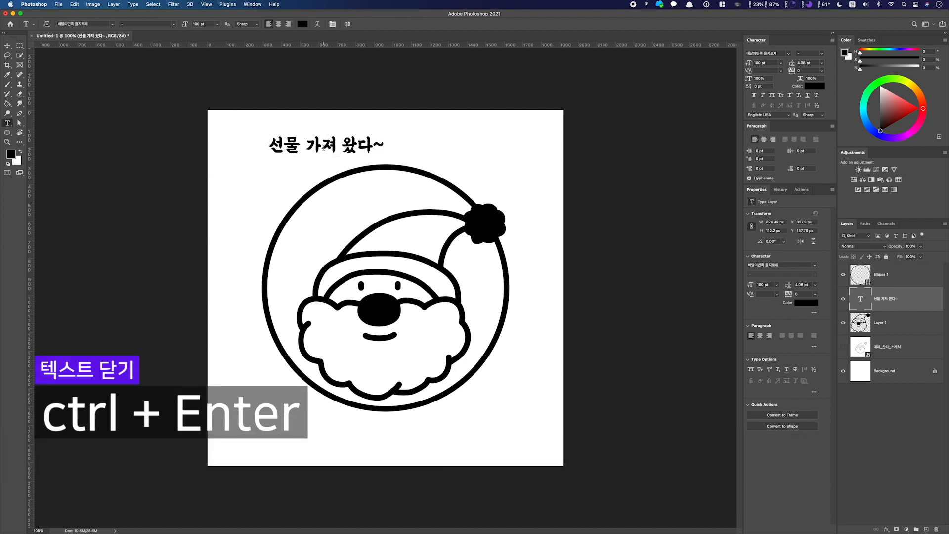
# Move the text inside the circle above the hat, enlarge it to about 128.18 pt and rotate it to about -38.35°.
pyautogui.click(9, 47)
pyautogui.moveTo(335, 152); pyautogui.dragTo(352, 227)
pyautogui.press('super+t')
pyautogui.moveTo(422, 246); pyautogui.dragTo(419, 193)
pyautogui.press('Return')
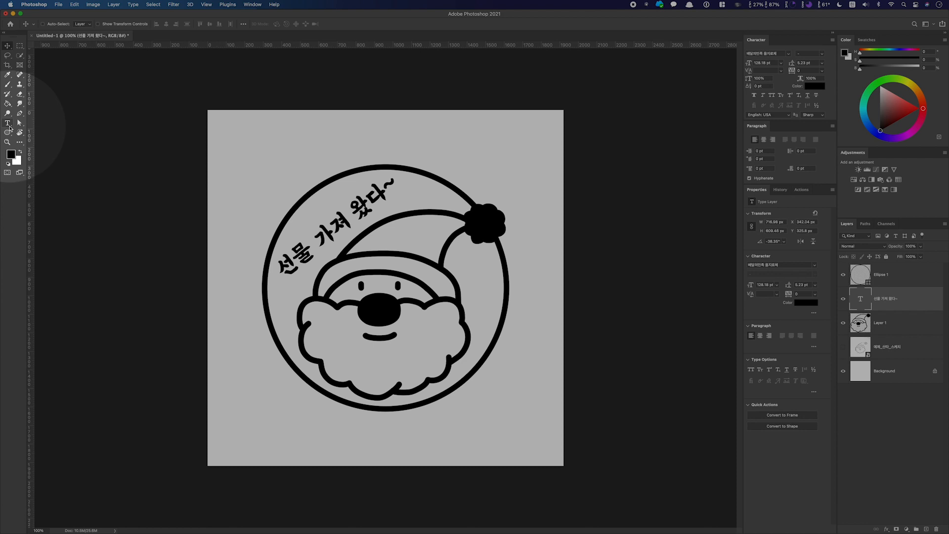
# Warp the text with the horizontal Arc style and a bend of +33%.
pyautogui.click(8, 126)
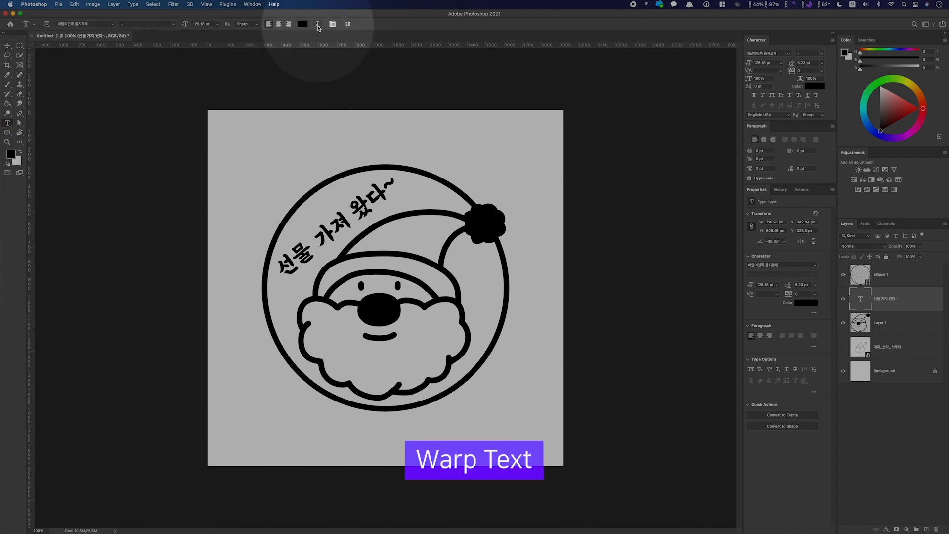
pyautogui.click(318, 26)
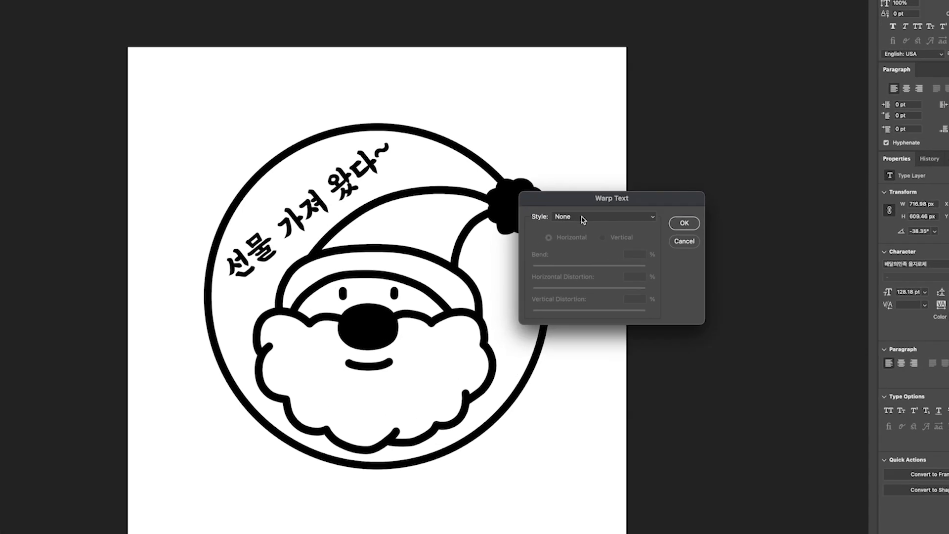
pyautogui.click(542, 232)
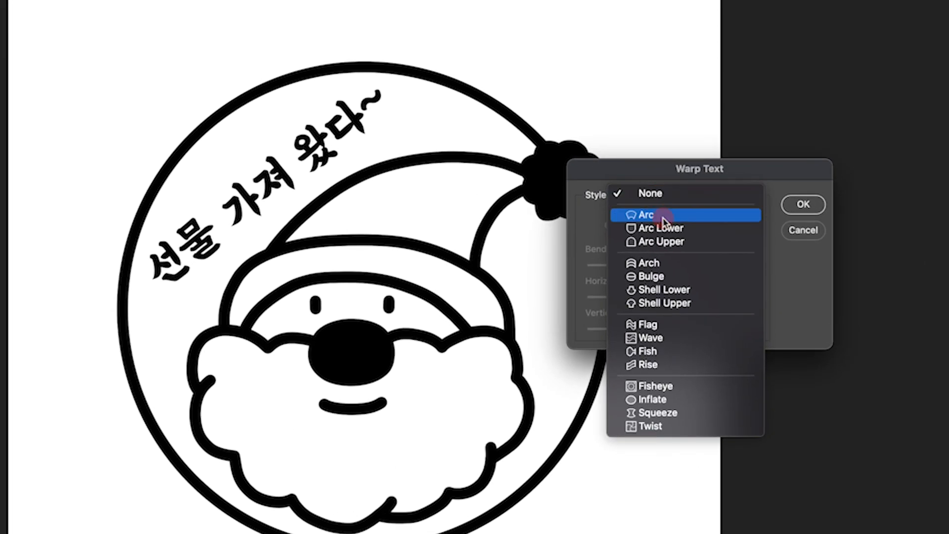
pyautogui.click(657, 216)
pyautogui.moveTo(692, 268)
pyautogui.mouseDown()
pyautogui.moveTo(710, 270)
pyautogui.moveTo(693, 273)
pyautogui.mouseUp()
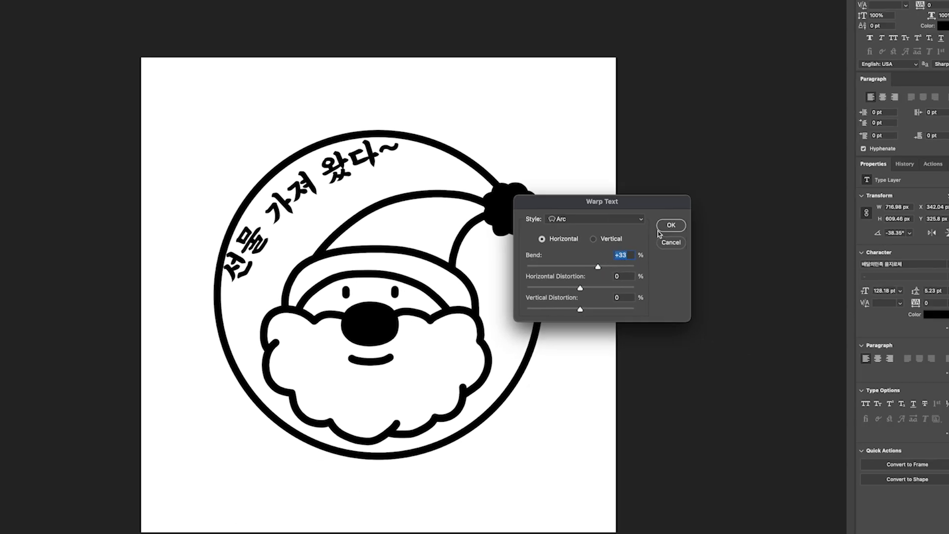
pyautogui.click(803, 204)
# Reposition the arched text between the circle and the hat's upper curve, nudging it slightly upward.
pyautogui.press('v')
pyautogui.moveTo(351, 210); pyautogui.dragTo(359, 214)
pyautogui.press('Up')
pyautogui.press('Up')
pyautogui.press('Up')
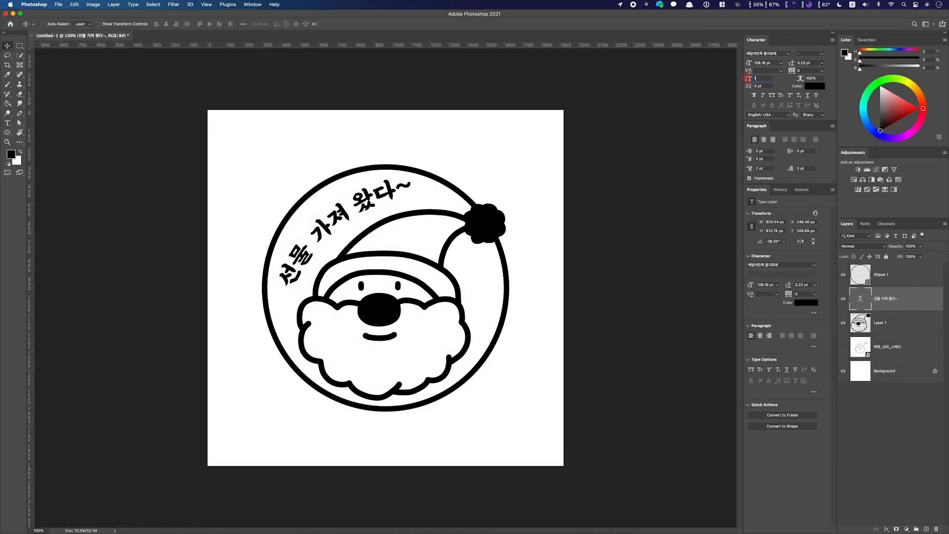
# Set the arched lettering's vertical scale to 130% and its tracking to -30.
pyautogui.write('130')
pyautogui.press('Return')
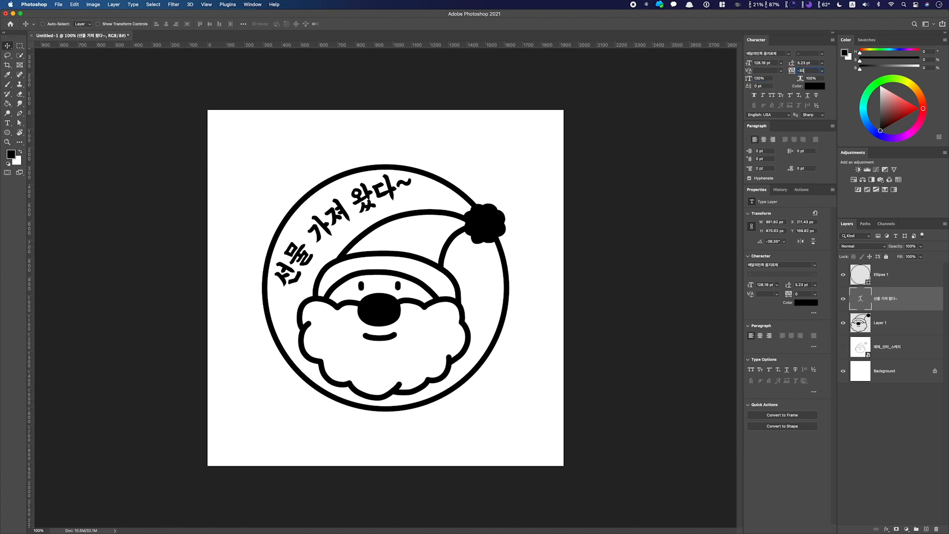
pyautogui.write('-30')
pyautogui.press('Return')
# Move the arched lettering slightly inward from the circle and rotate it to about -40.19°.
pyautogui.moveTo(366, 216); pyautogui.dragTo(371, 221)
pyautogui.press('super+t')
pyautogui.moveTo(458, 304)
pyautogui.mouseDown()
pyautogui.moveTo(472, 336)
pyautogui.moveTo(471, 298)
pyautogui.mouseUp()
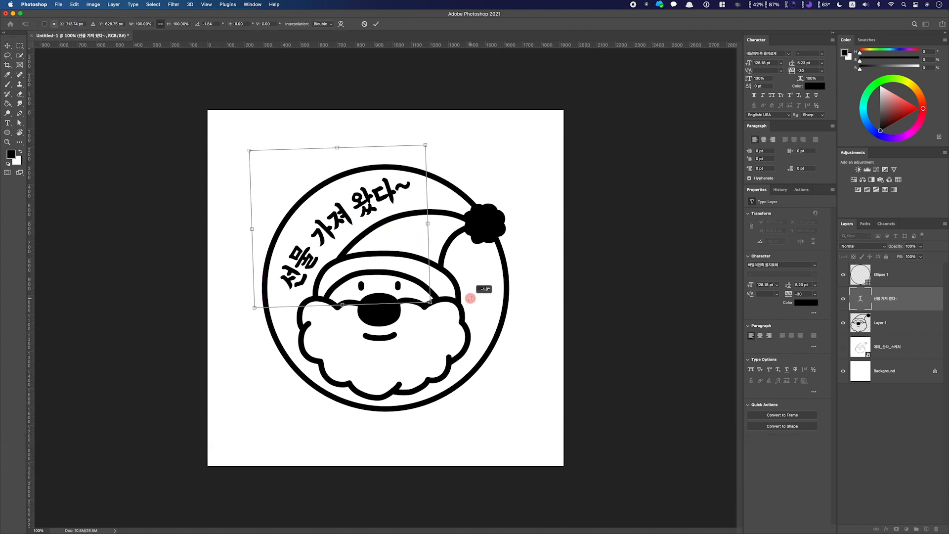
pyautogui.press('Return')
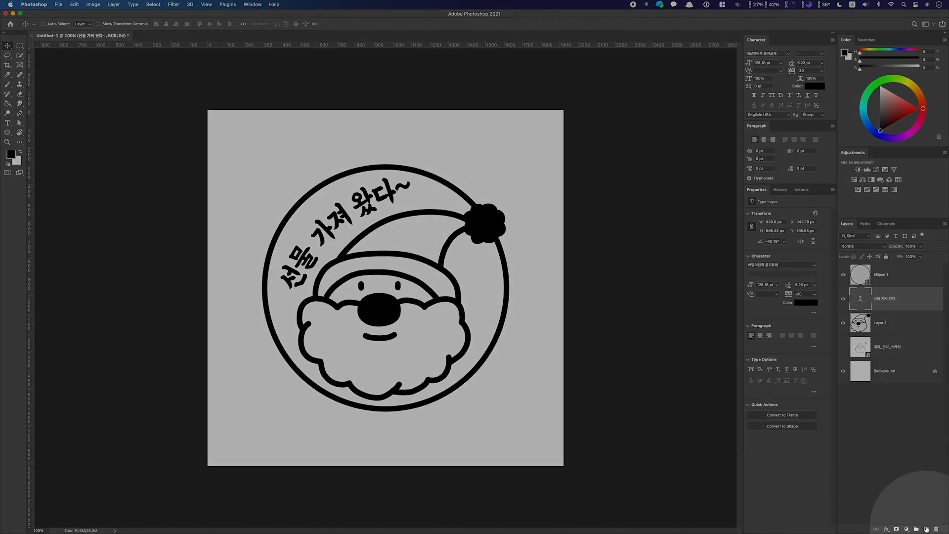
# On a new layer above the lettering, scatter black brush dots of varied sizes around the Santa, some touching the circular border.
pyautogui.click(926, 529)
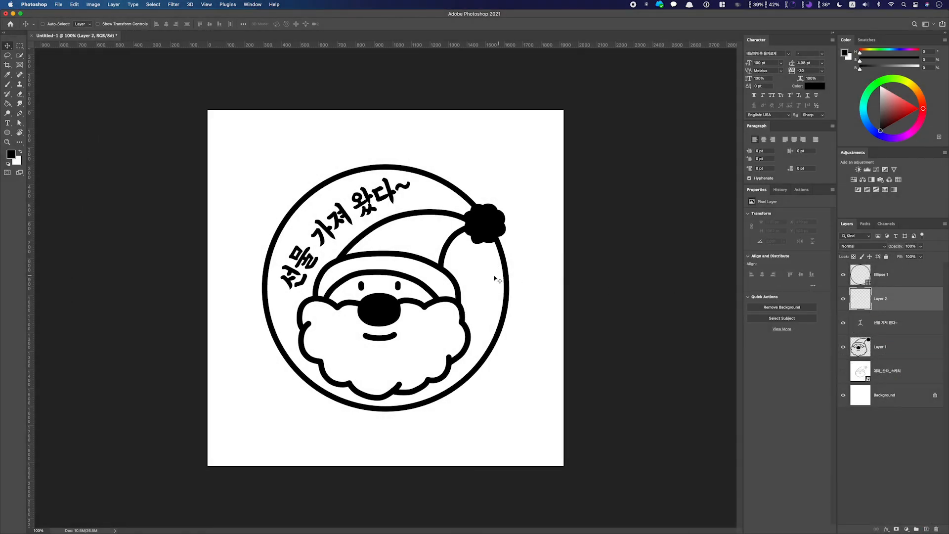
pyautogui.press('b')
pyautogui.click(421, 195)
pyautogui.click(489, 291)
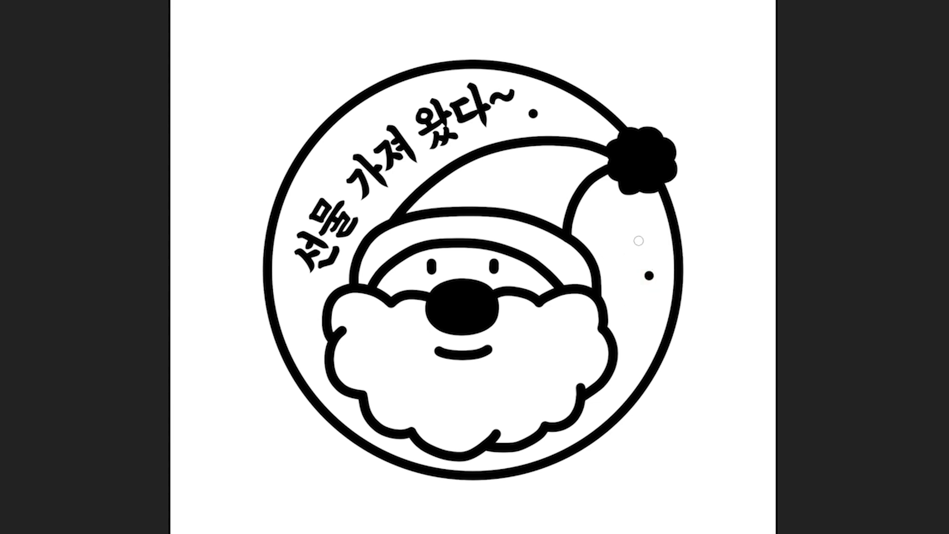
pyautogui.click(607, 223)
pyautogui.click(292, 300)
pyautogui.click(321, 143)
pyautogui.click(394, 100)
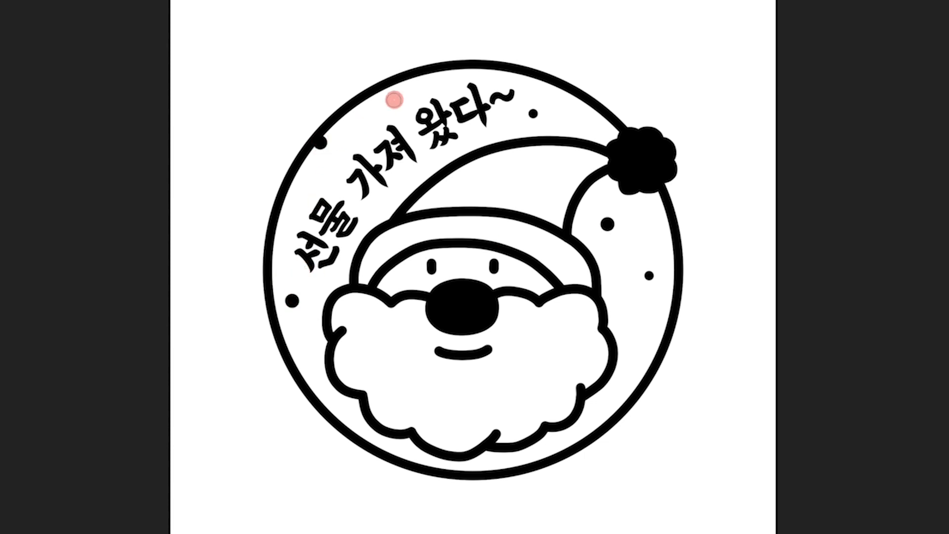
pyautogui.click(581, 109)
pyautogui.click(613, 217)
pyautogui.click(625, 319)
pyautogui.press('[')
pyautogui.click(437, 391)
pyautogui.press(']')
pyautogui.click(280, 251)
pyautogui.click(319, 206)
pyautogui.press(']')
pyautogui.click(391, 171)
pyautogui.click(447, 199)
pyautogui.click(486, 258)
pyautogui.click(473, 280)
pyautogui.click(500, 313)
pyautogui.click(476, 360)
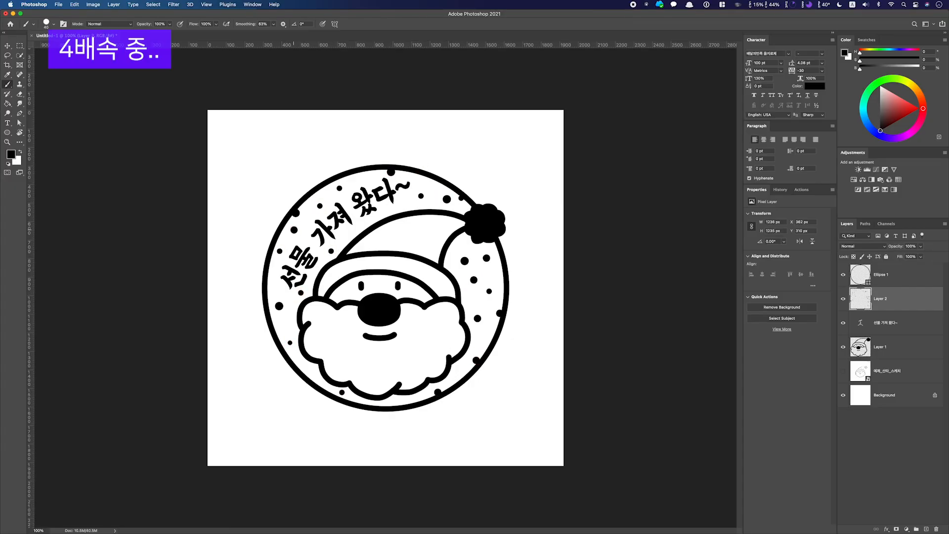
pyautogui.press('[')
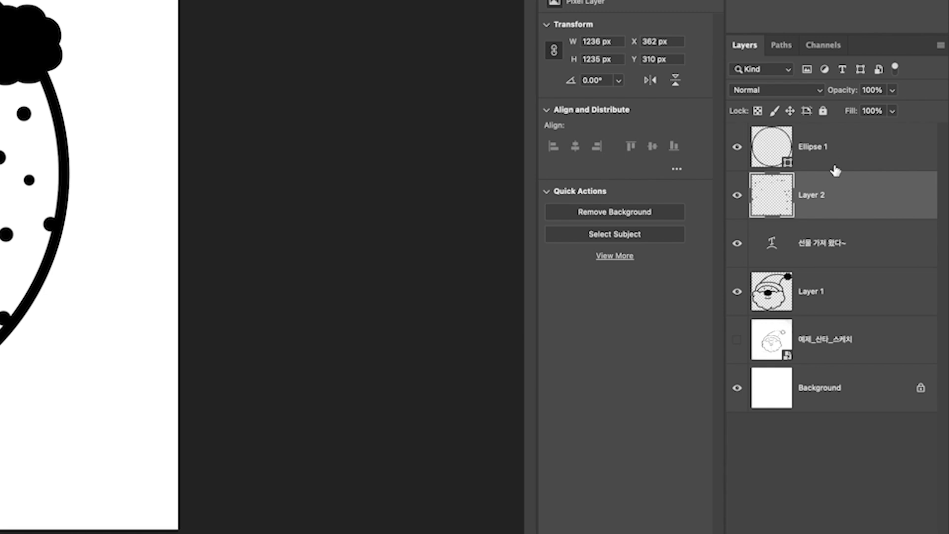
# Group the circle, dots, lettering and Santa layers and name the group "원본".
pyautogui.click(835, 154)
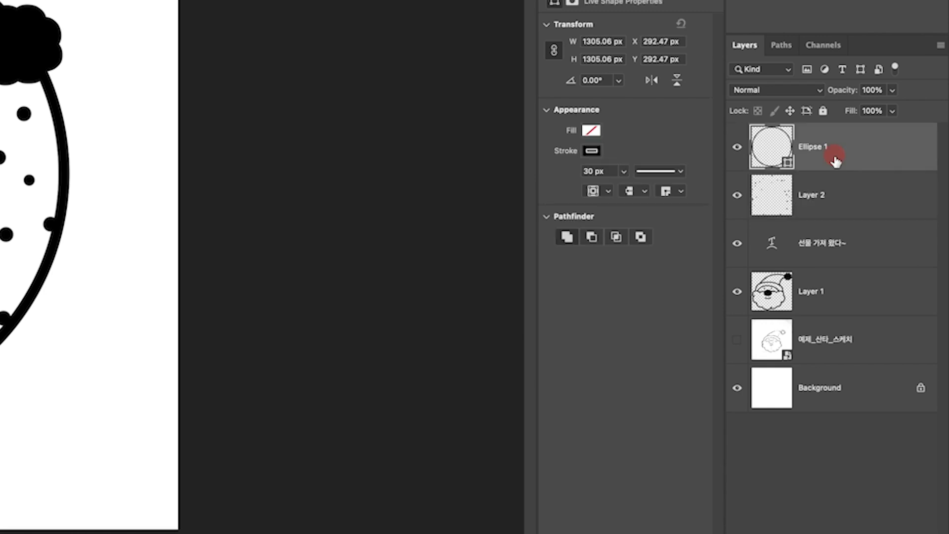
pyautogui.keyDown('shift'); pyautogui.click(849, 279); pyautogui.keyUp('shift')
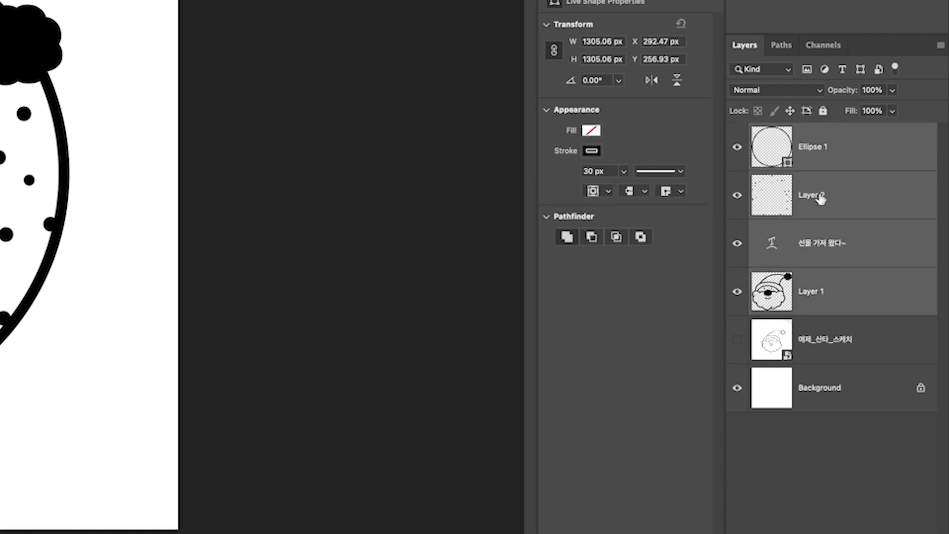
pyautogui.hotkey('ctrl', 'g')
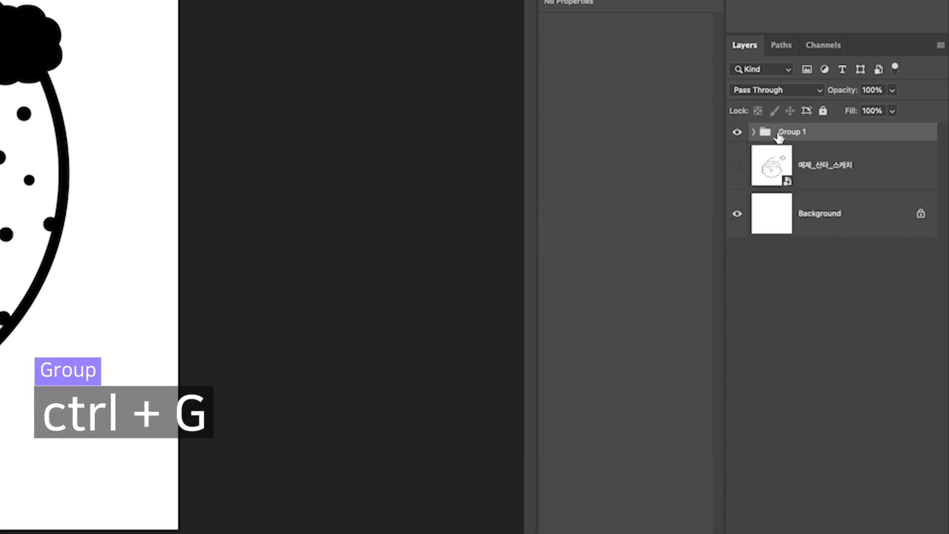
pyautogui.doubleClick(790, 132)
pyautogui.write('d')
pyautogui.hotkey('ctrl', 'space')
pyautogui.write('원본')
pyautogui.press('Return')
pyautogui.press('super+space')
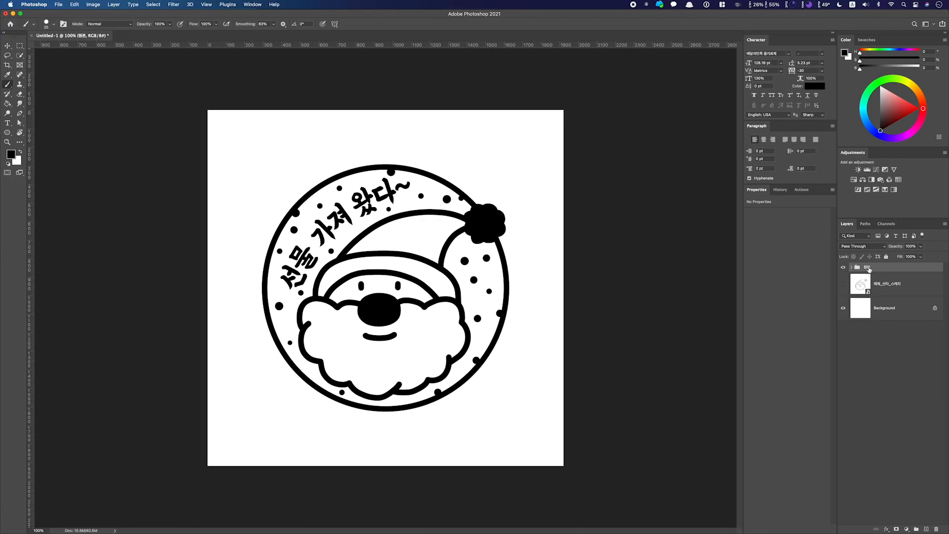
# Duplicate the "원본" group and hide the original group.
pyautogui.moveTo(869, 270); pyautogui.dragTo(925, 528)
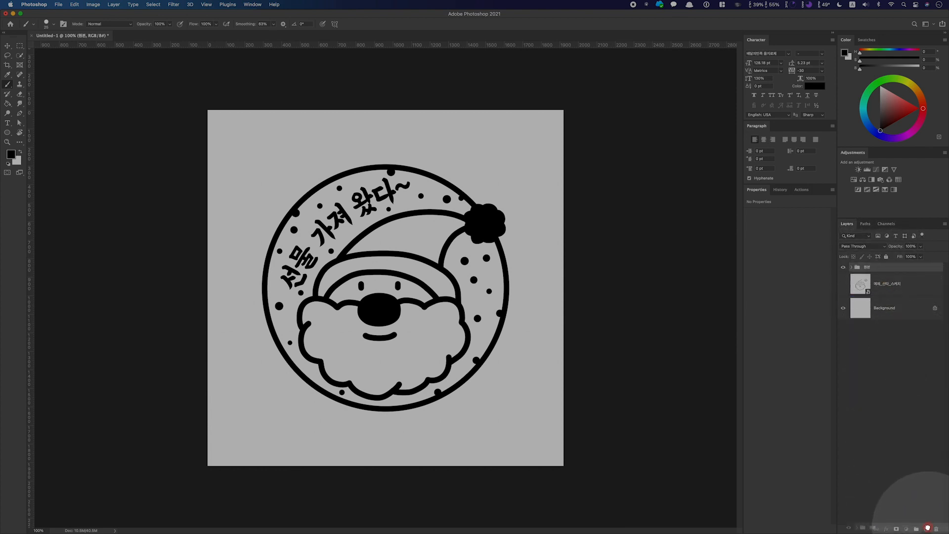
pyautogui.click(843, 277)
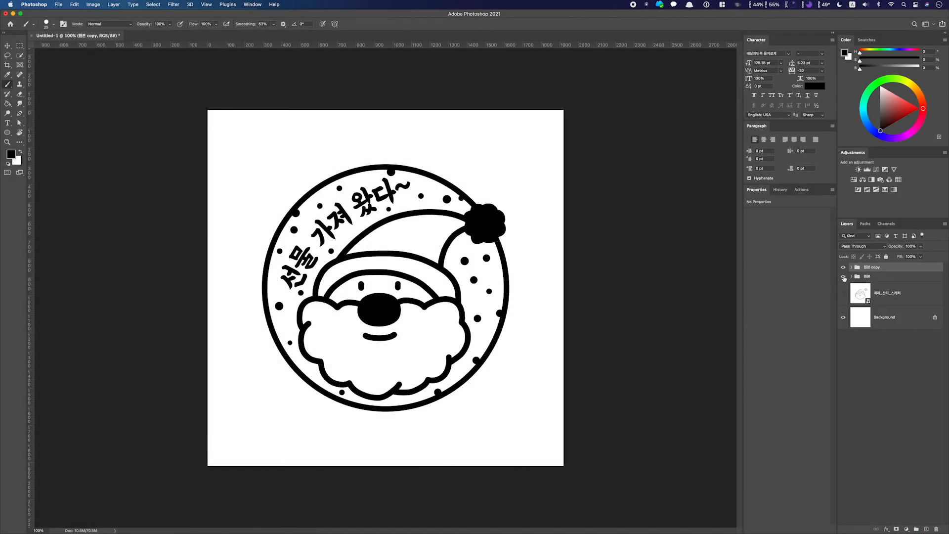
# Erase the part of the pompom outside the circular border on Layer 1 of the "원본 copy" group.
pyautogui.click(851, 268)
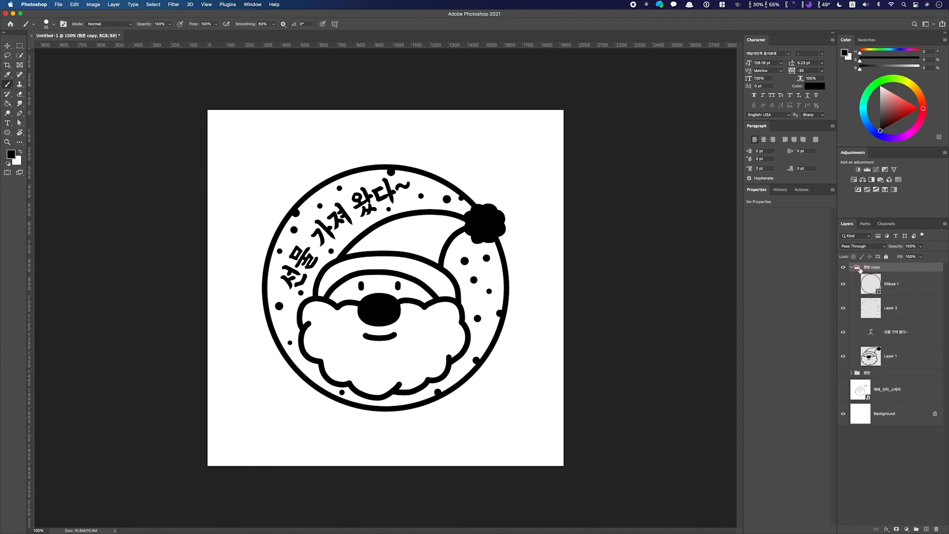
pyautogui.click(902, 356)
pyautogui.press('e')
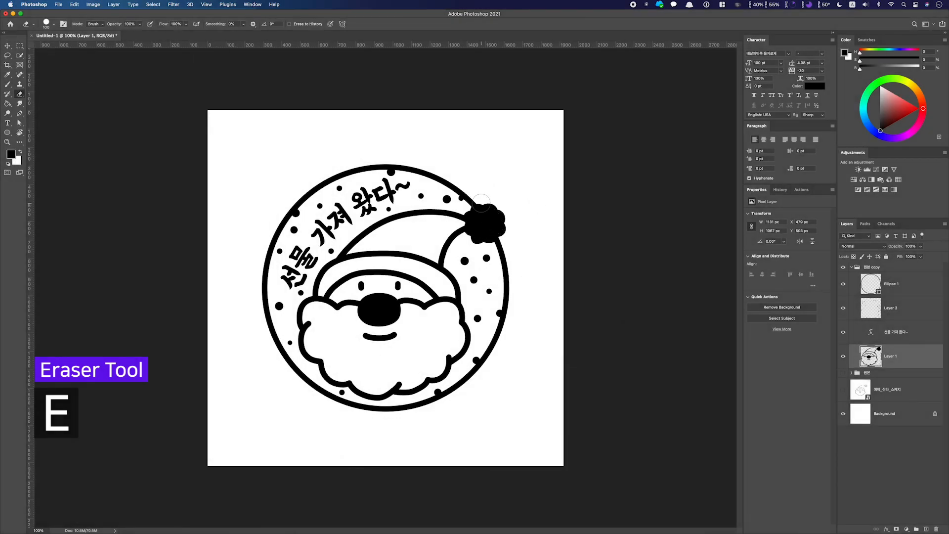
pyautogui.moveTo(482, 202)
pyautogui.mouseDown()
pyautogui.moveTo(502, 218)
pyautogui.moveTo(492, 211)
pyautogui.mouseUp()
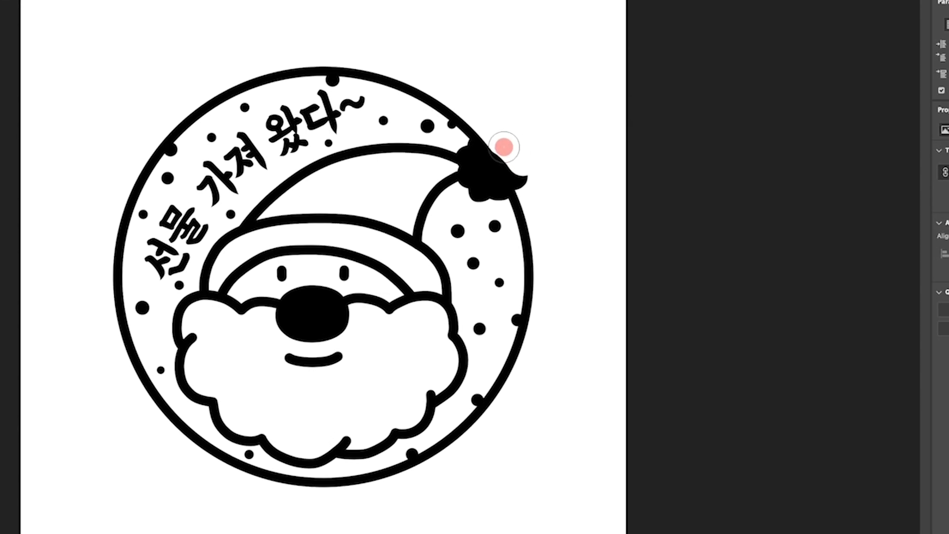
pyautogui.moveTo(504, 146)
pyautogui.mouseDown()
pyautogui.moveTo(532, 188)
pyautogui.moveTo(496, 134)
pyautogui.moveTo(488, 137)
pyautogui.mouseUp()
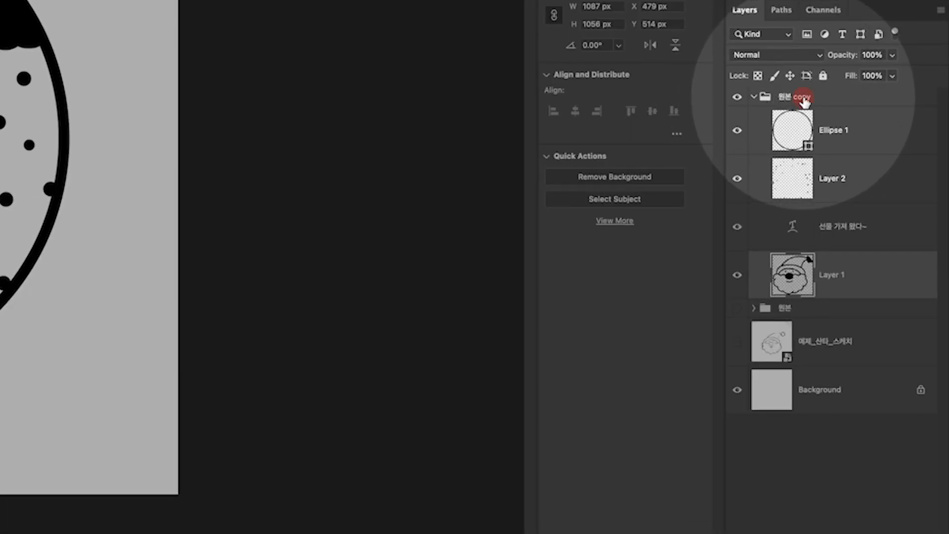
# Merge the "원본 copy" group into a single layer.
pyautogui.click(805, 99)
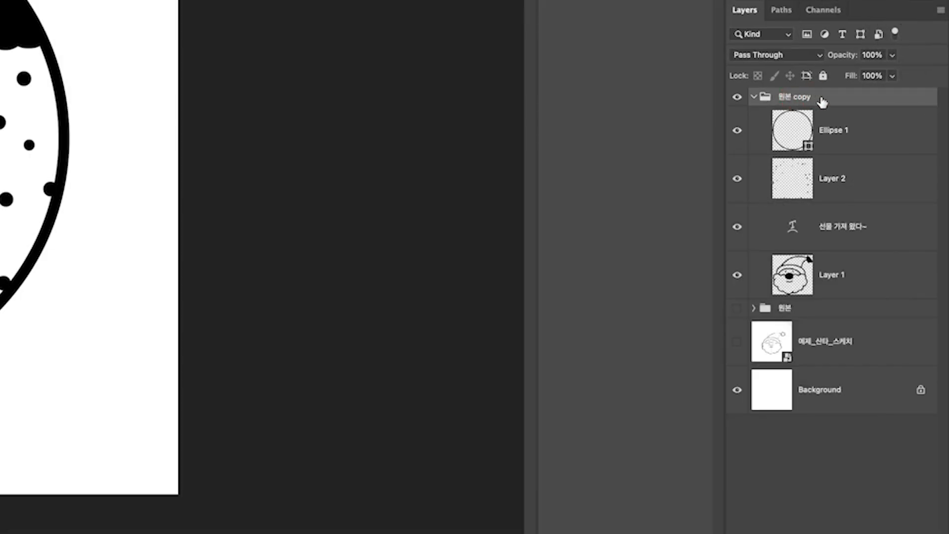
pyautogui.rightClick(821, 99)
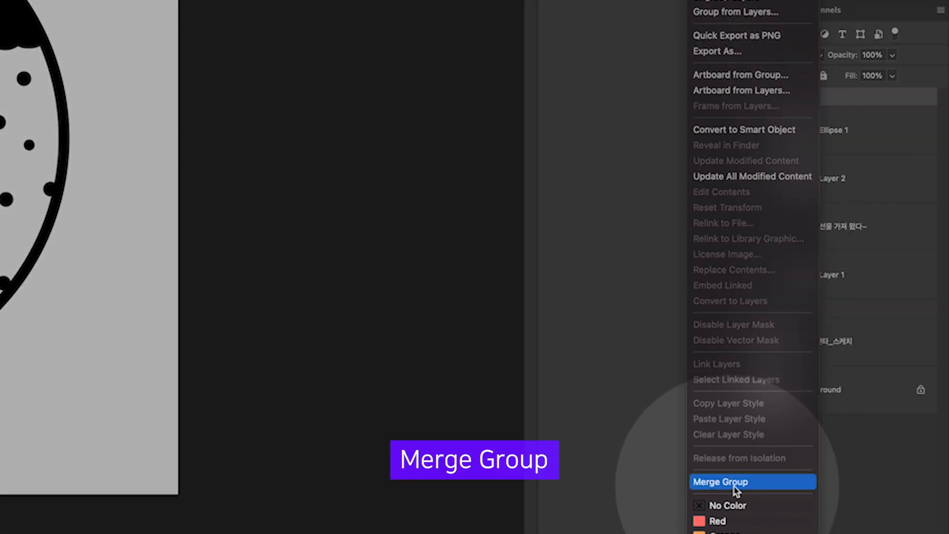
pyautogui.click(740, 487)
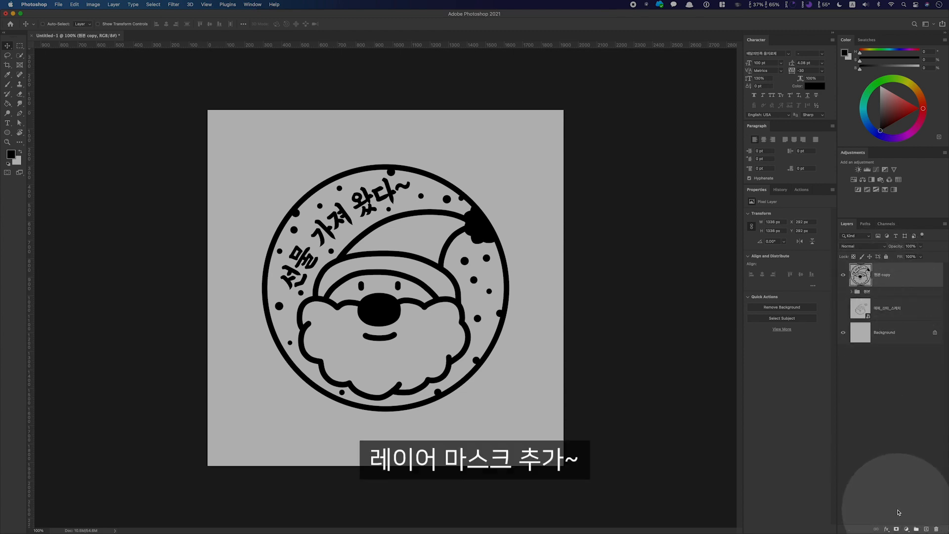
# Add a layer mask to the merged layer and choose the brush "Kyle's Spatter Brushes - Supreme Spatter & Texture".
pyautogui.click(896, 529)
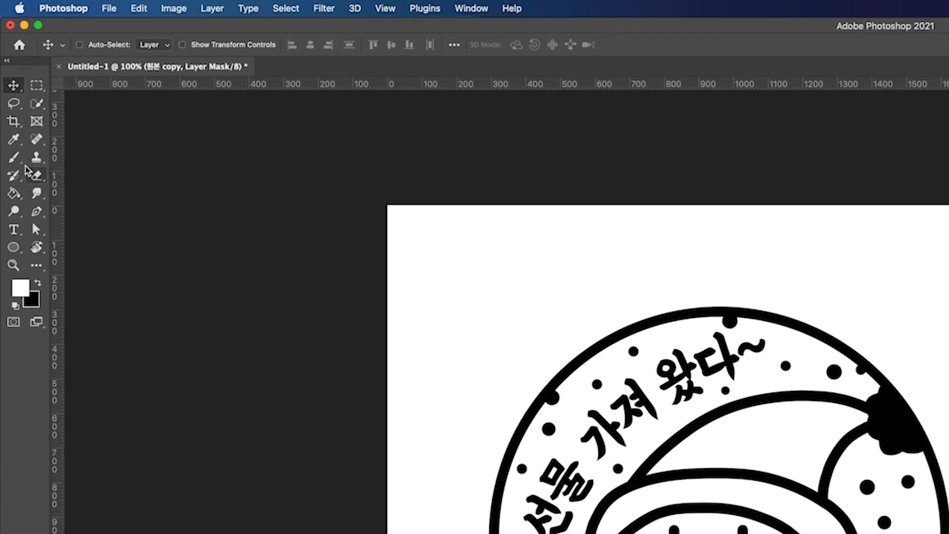
pyautogui.click(8, 84)
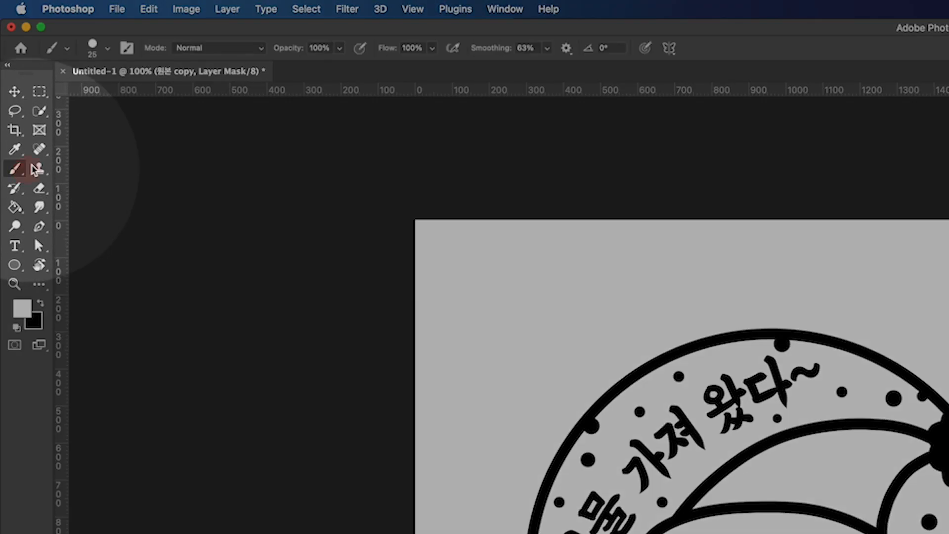
pyautogui.click(93, 48)
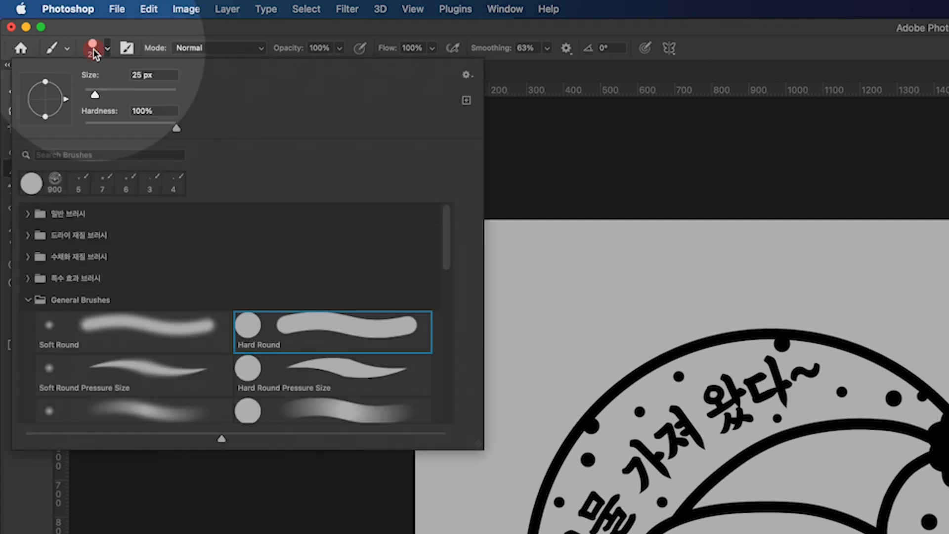
pyautogui.click(91, 154)
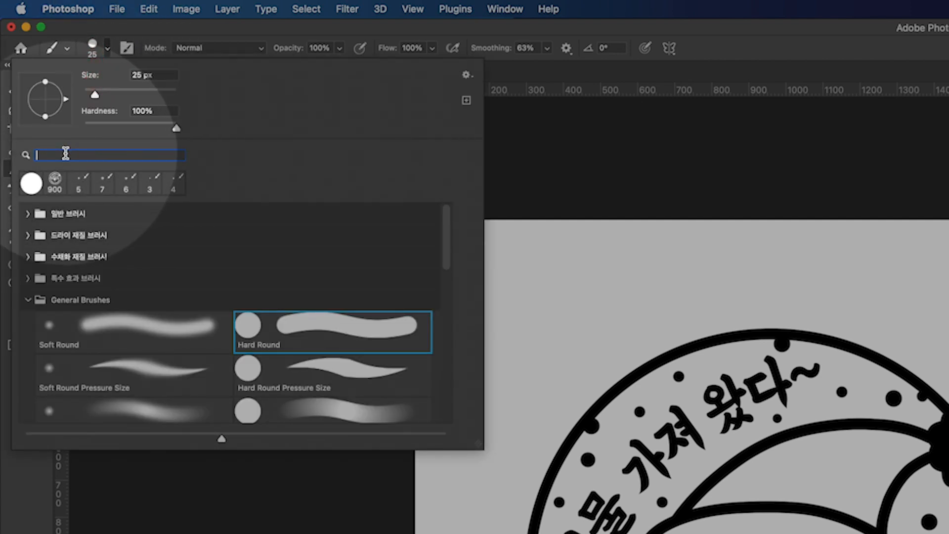
pyautogui.write('spatter')
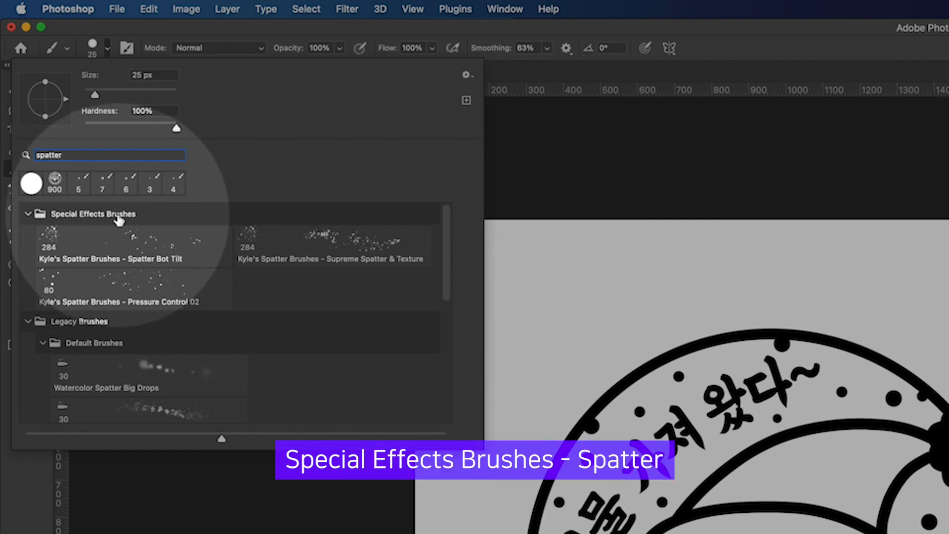
pyautogui.click(314, 246)
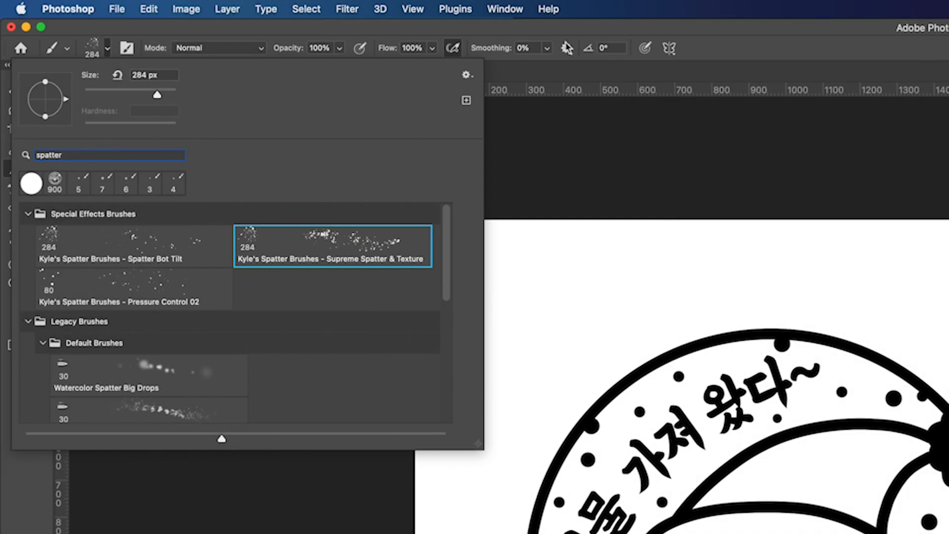
pyautogui.click(574, 35)
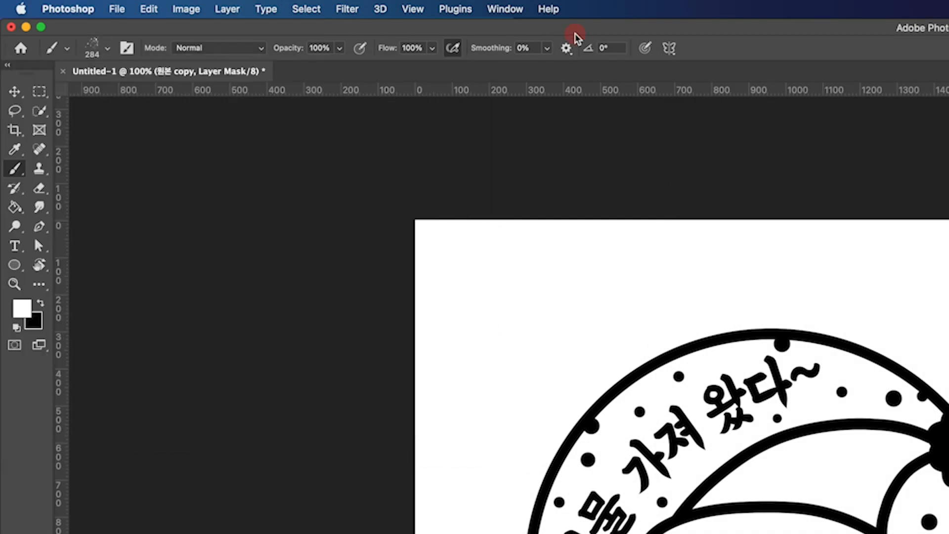
# Distress the emblem on its mask with the spatter brush at 200 px, hiding specks with black and partly restoring them with white.
pyautogui.press(']')
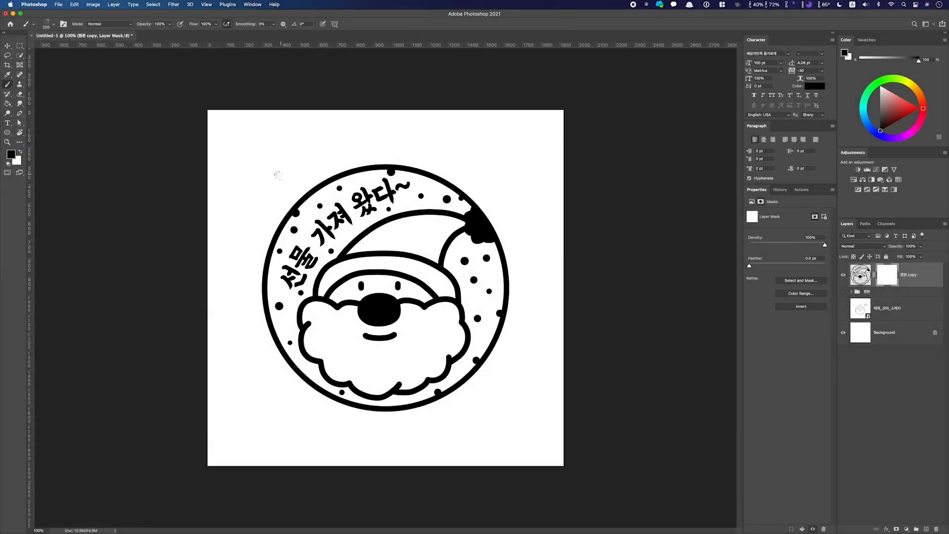
pyautogui.moveTo(285, 211)
pyautogui.mouseDown()
pyautogui.moveTo(408, 159)
pyautogui.moveTo(365, 218)
pyautogui.moveTo(268, 295)
pyautogui.moveTo(320, 290)
pyautogui.moveTo(448, 233)
pyautogui.moveTo(458, 251)
pyautogui.moveTo(519, 228)
pyautogui.moveTo(523, 249)
pyautogui.moveTo(491, 299)
pyautogui.moveTo(487, 346)
pyautogui.moveTo(378, 393)
pyautogui.moveTo(242, 368)
pyautogui.moveTo(255, 318)
pyautogui.moveTo(289, 312)
pyautogui.moveTo(482, 214)
pyautogui.mouseUp()
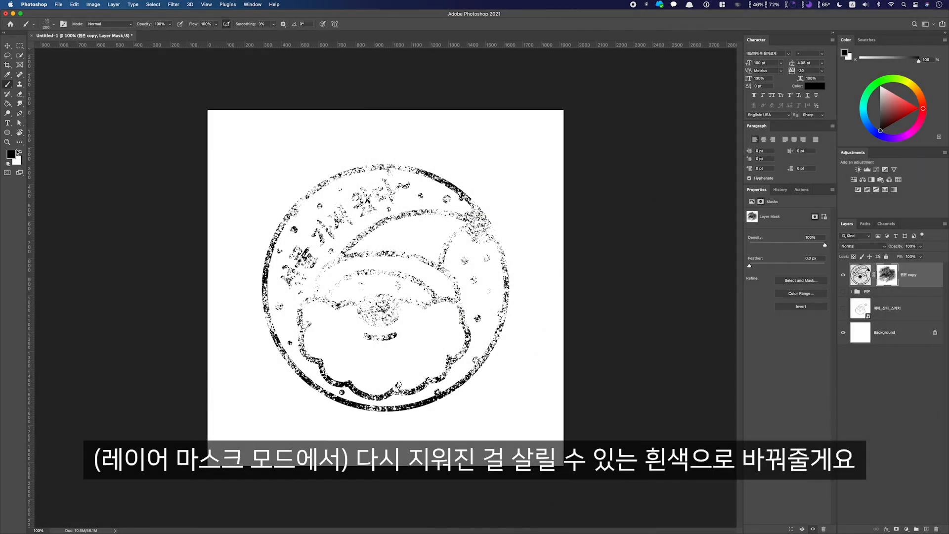
pyautogui.press('x')
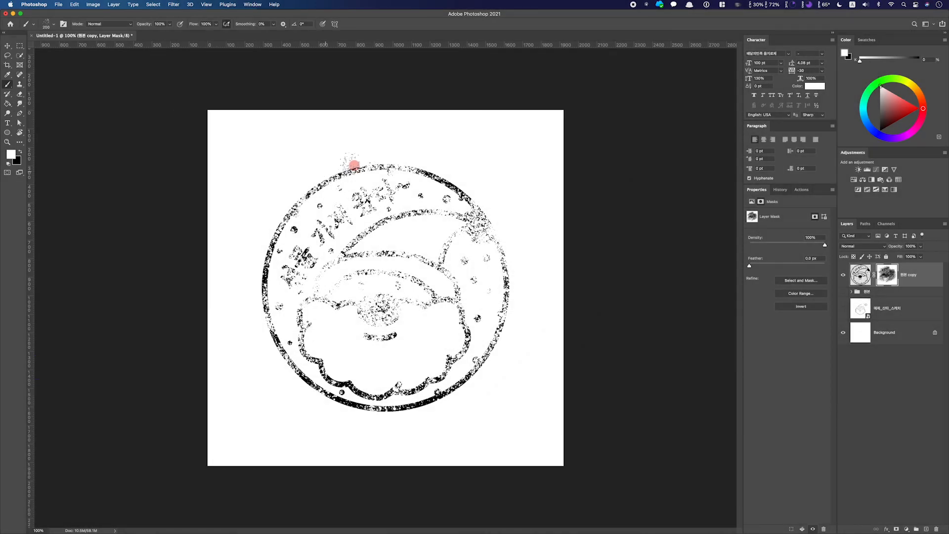
pyautogui.moveTo(349, 159)
pyautogui.mouseDown()
pyautogui.moveTo(327, 232)
pyautogui.moveTo(502, 214)
pyautogui.moveTo(430, 271)
pyautogui.moveTo(377, 370)
pyautogui.moveTo(310, 355)
pyautogui.moveTo(303, 314)
pyautogui.moveTo(272, 258)
pyautogui.moveTo(293, 204)
pyautogui.moveTo(446, 187)
pyautogui.mouseUp()
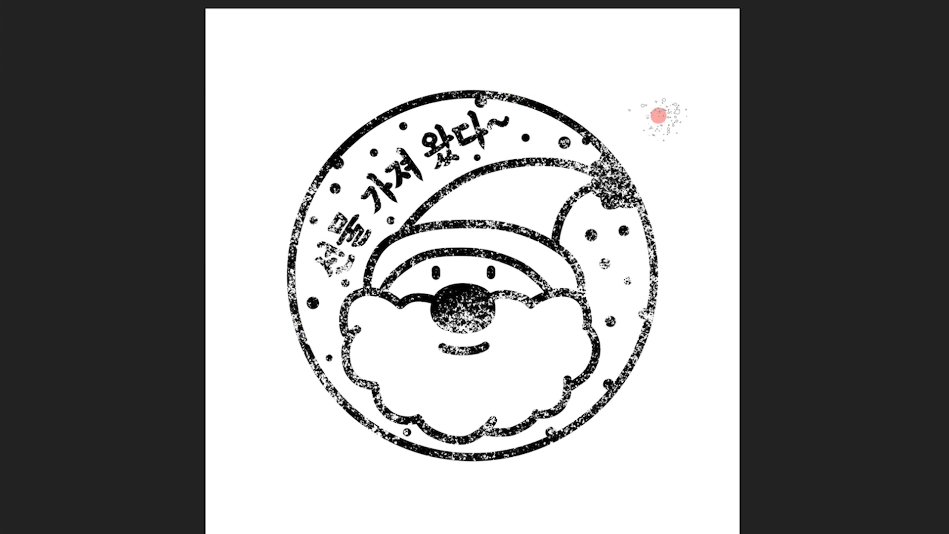
pyautogui.moveTo(659, 116)
pyautogui.mouseDown()
pyautogui.moveTo(684, 147)
pyautogui.moveTo(642, 212)
pyautogui.mouseUp()
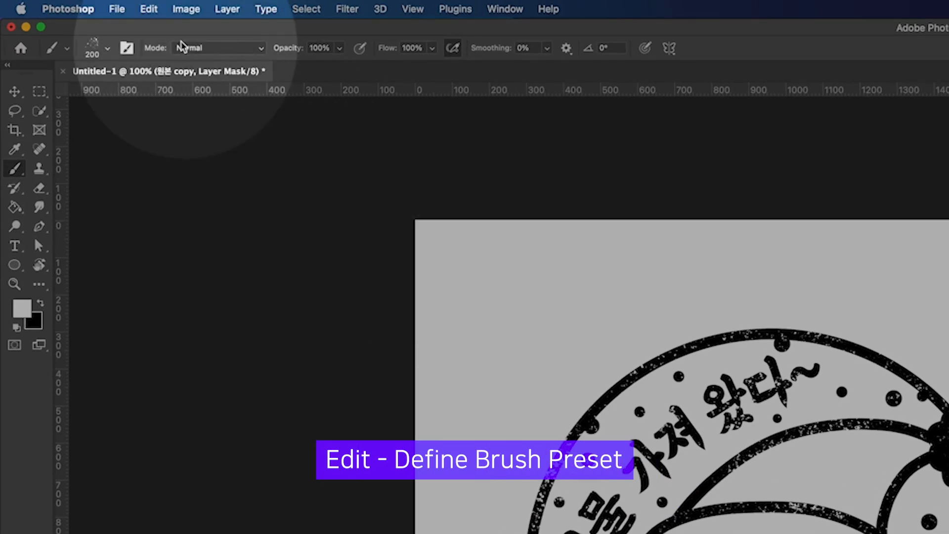
# Select the emblem layer's artwork instead of its mask and define it as a brush preset named "산타 브러시".
pyautogui.click(75, 5)
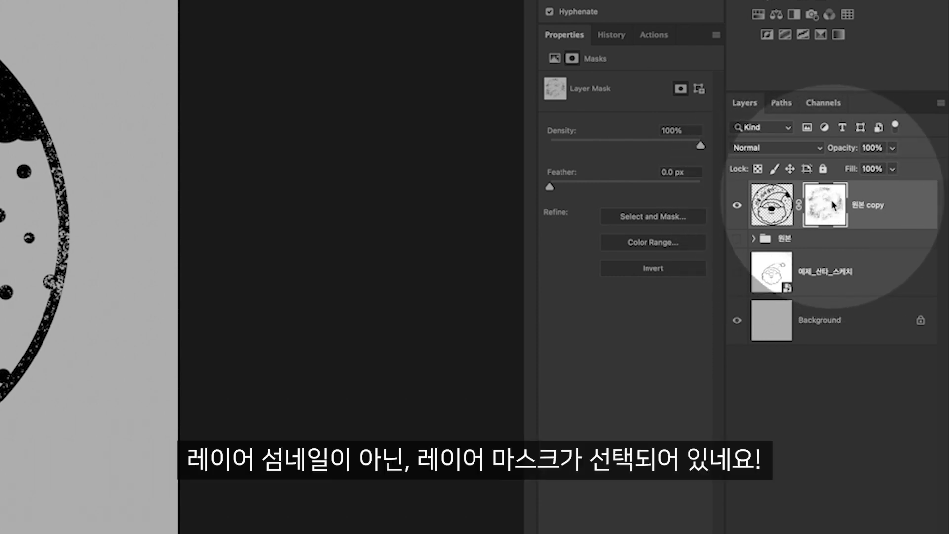
pyautogui.click(774, 207)
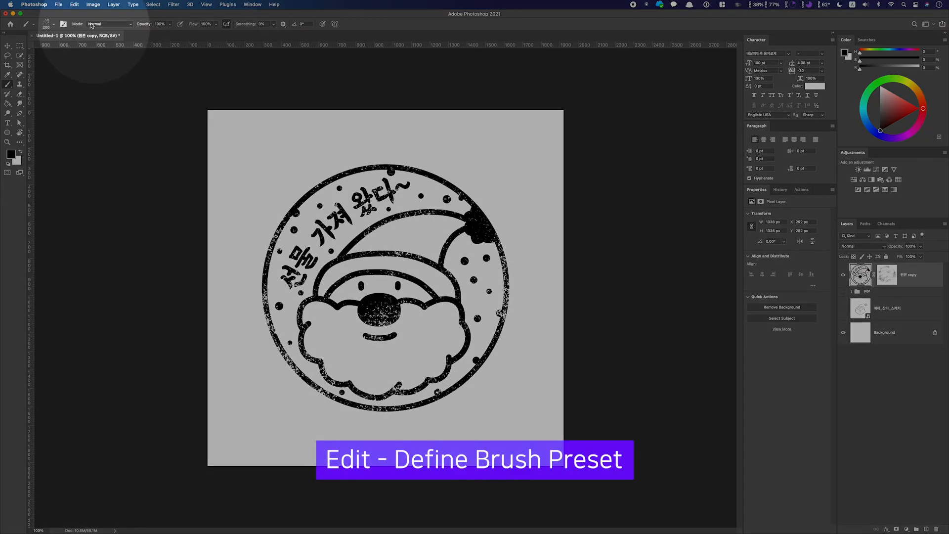
pyautogui.click(75, 4)
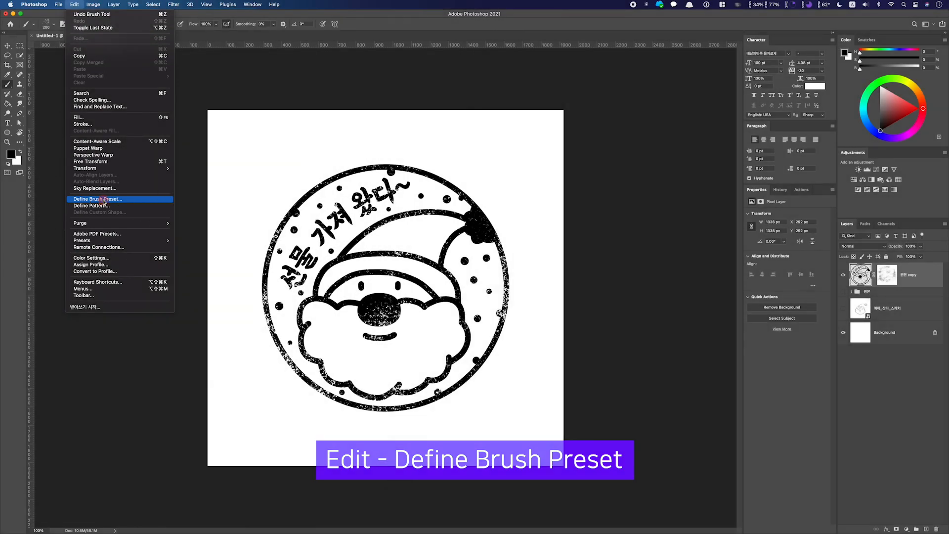
pyautogui.click(103, 199)
pyautogui.write('d')
pyautogui.press('super+space')
pyautogui.press('BackSpace')
pyautogui.write('ㅅ')
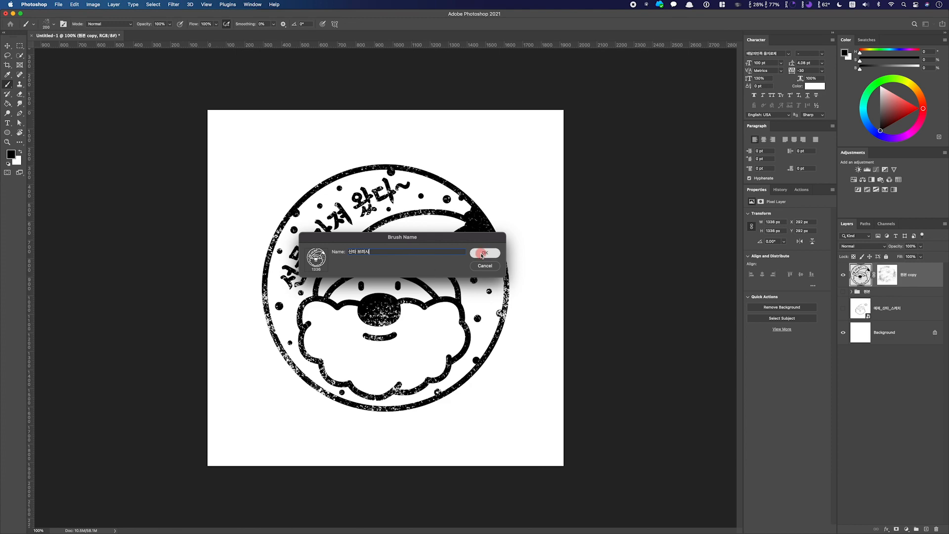
pyautogui.click(482, 254)
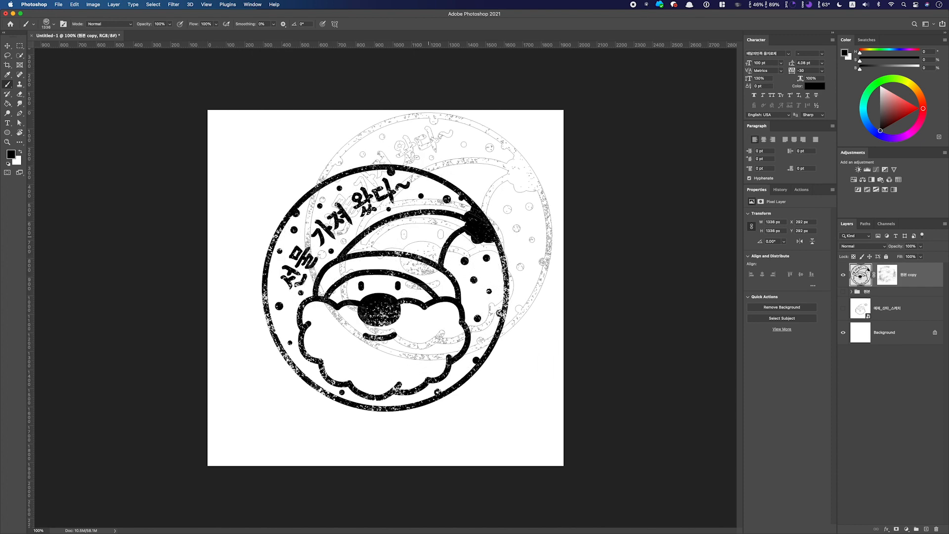
# Create a new 1920 x 1920 px document at 72 ppi with a white background and add an empty layer.
pyautogui.press('cmd+n')
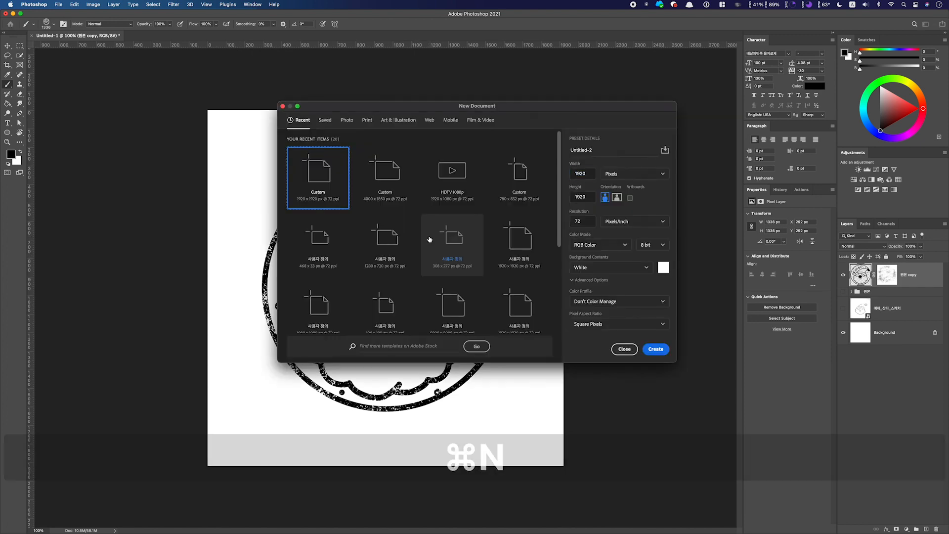
pyautogui.doubleClick(429, 239)
pyautogui.press('super+shift+alt+n')
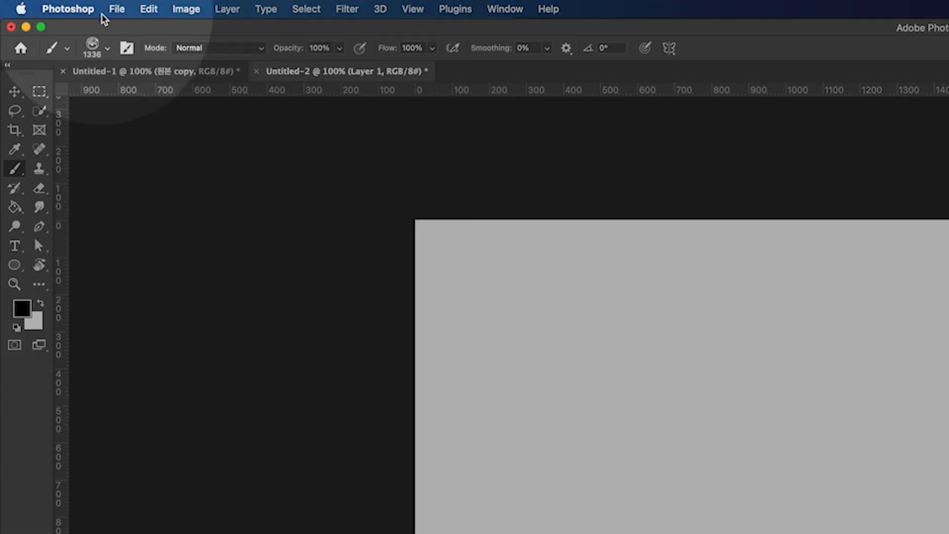
# Check that "산타 브러시" is the chosen brush, reduce it to 400 px and stamp three black Santas on the canvas's upper half.
pyautogui.click(94, 47)
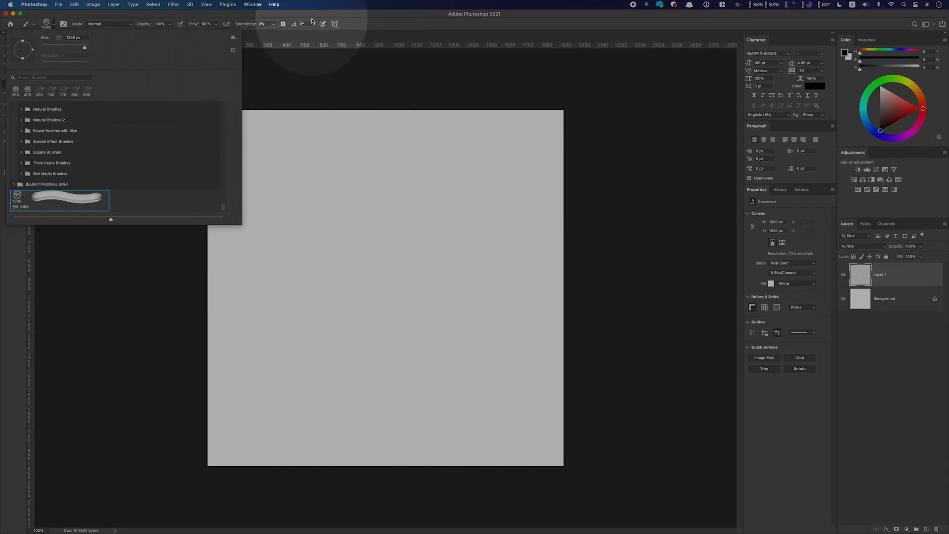
pyautogui.click(630, 43)
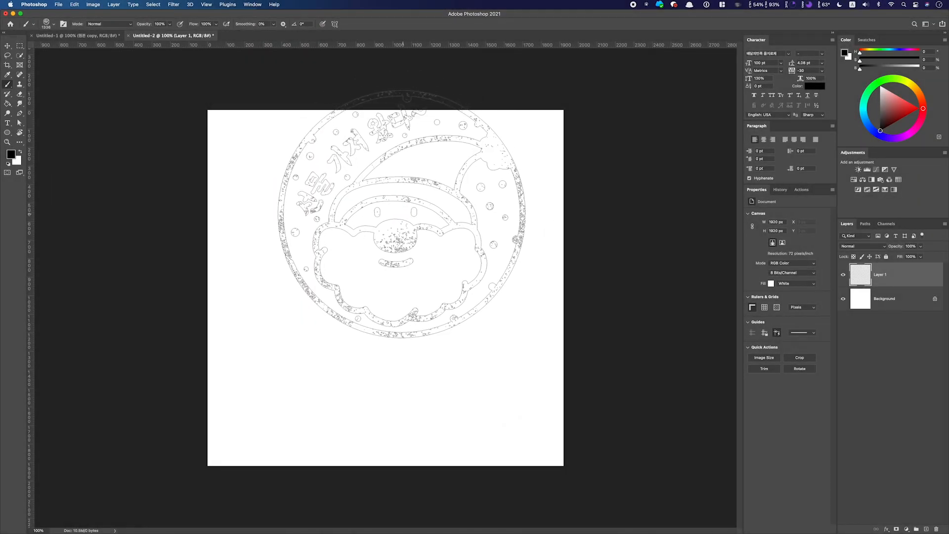
pyautogui.press('[')
pyautogui.press('[')
pyautogui.press('[')
pyautogui.press('[')
pyautogui.press('[')
pyautogui.press('[')
pyautogui.press('[')
pyautogui.press('[')
pyautogui.press(']')
pyautogui.press(']')
pyautogui.press('[')
pyautogui.press('[')
pyautogui.press('[')
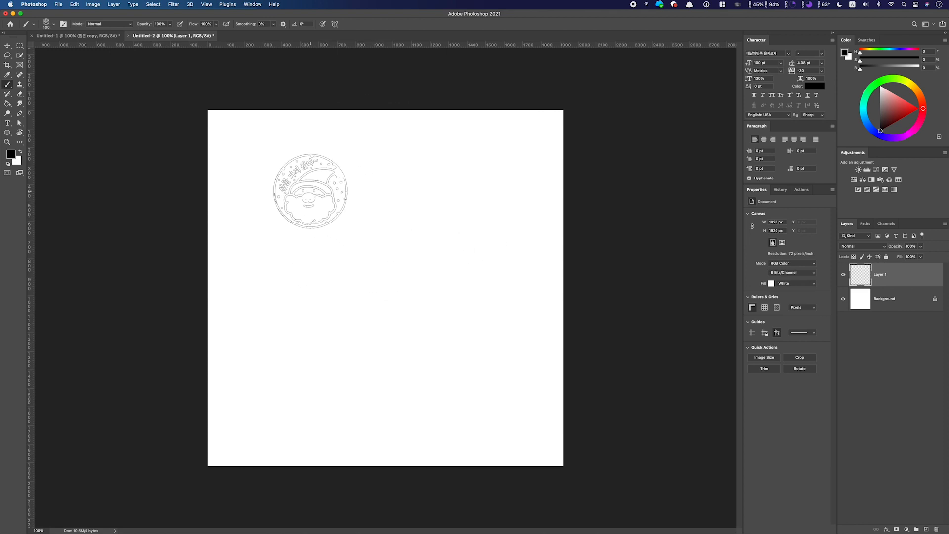
pyautogui.click(311, 192)
pyautogui.click(457, 162)
pyautogui.click(511, 260)
# Reduce the Santa brush to 200 px and stamp three smaller black Santas between the large ones.
pyautogui.press('[')
pyautogui.press('[')
pyautogui.click(401, 245)
pyautogui.click(387, 148)
pyautogui.click(525, 182)
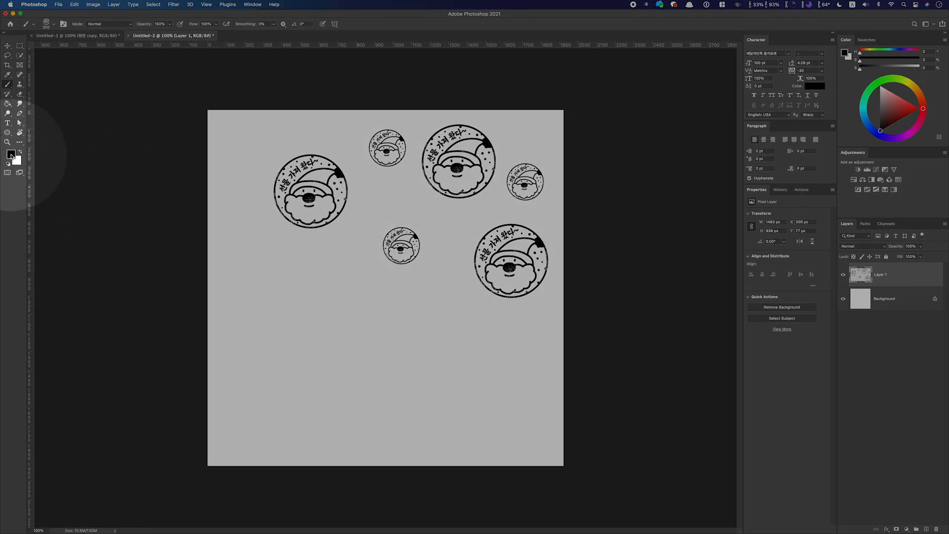
# Set the foreground colour to red (H 0, S 100, B 93) and stamp nine Santas at 200 px around the canvas's middle and lower area.
pyautogui.click(12, 154)
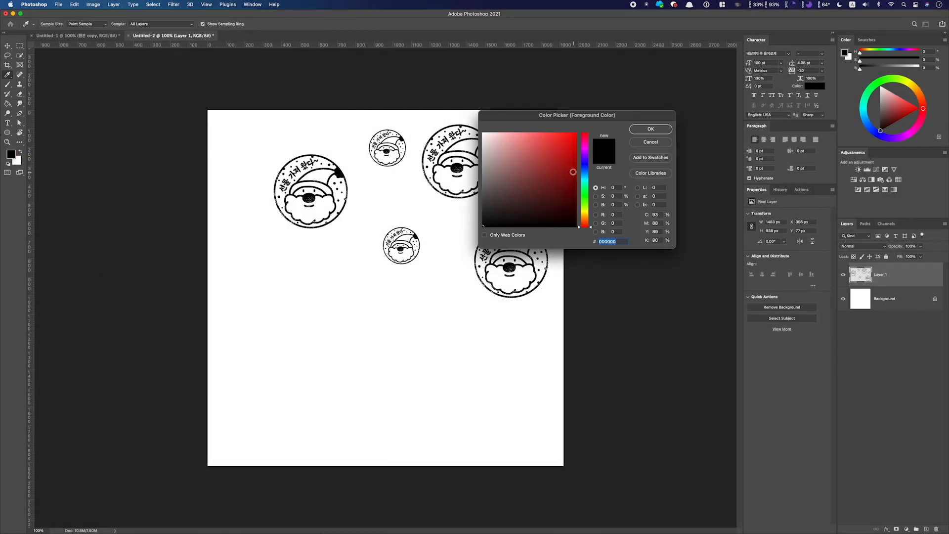
pyautogui.click(640, 130)
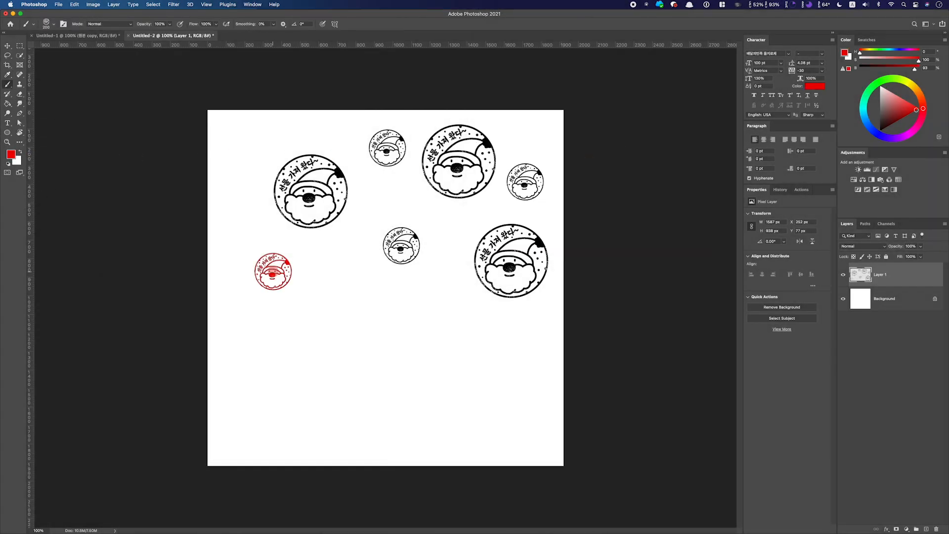
pyautogui.click(434, 327)
pyautogui.click(352, 313)
pyautogui.click(408, 369)
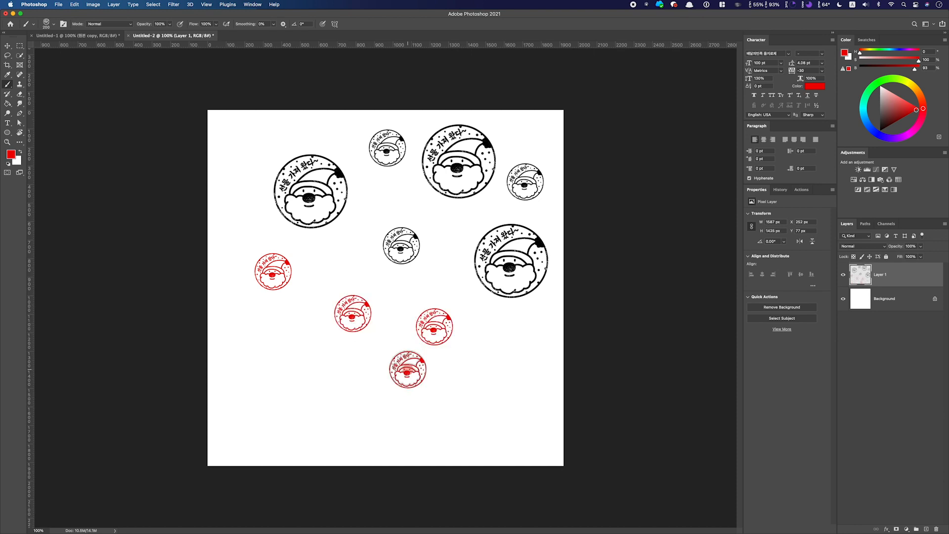
pyautogui.click(425, 303)
pyautogui.click(342, 389)
pyautogui.click(454, 391)
pyautogui.click(383, 317)
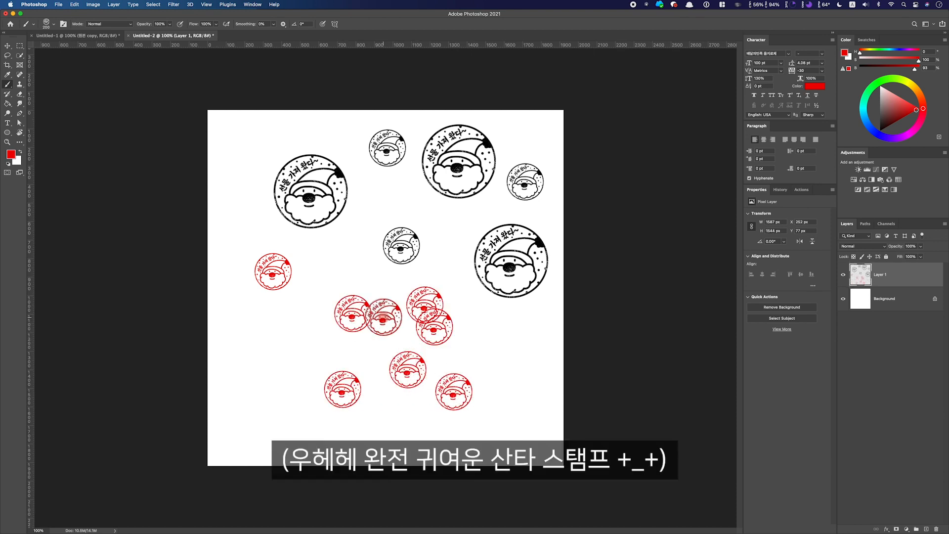
pyautogui.click(351, 254)
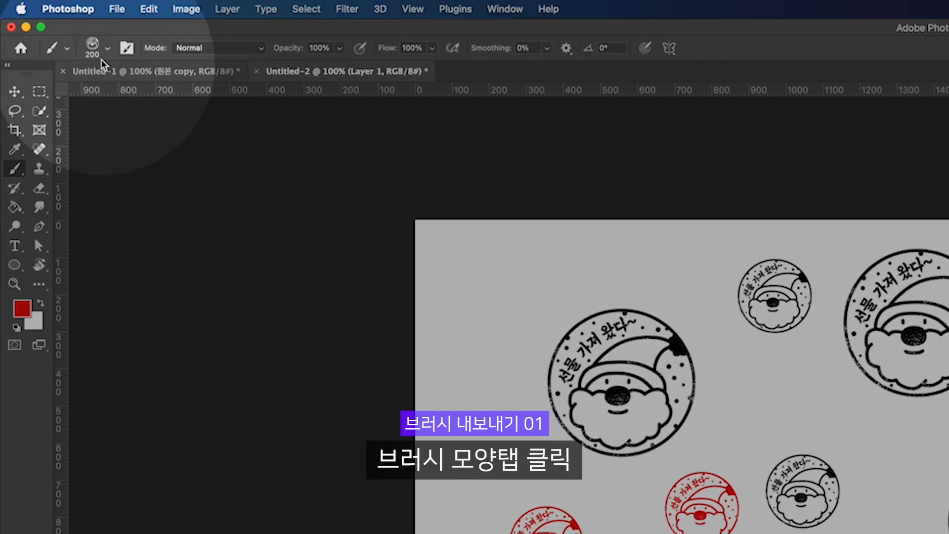
# Export the selected "산타 브러시" brush as Untitled Brushes.abr and preview the saved file in Finder.
pyautogui.click(101, 52)
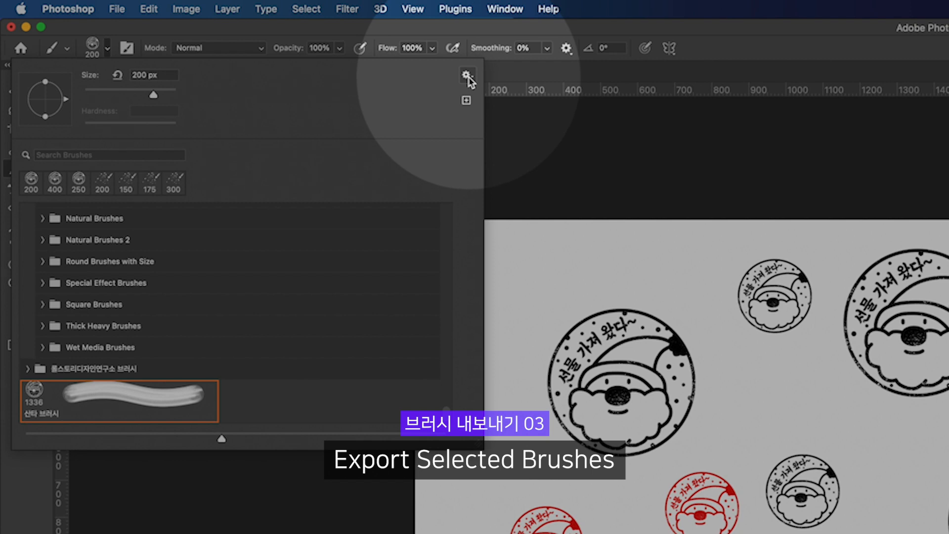
pyautogui.click(467, 76)
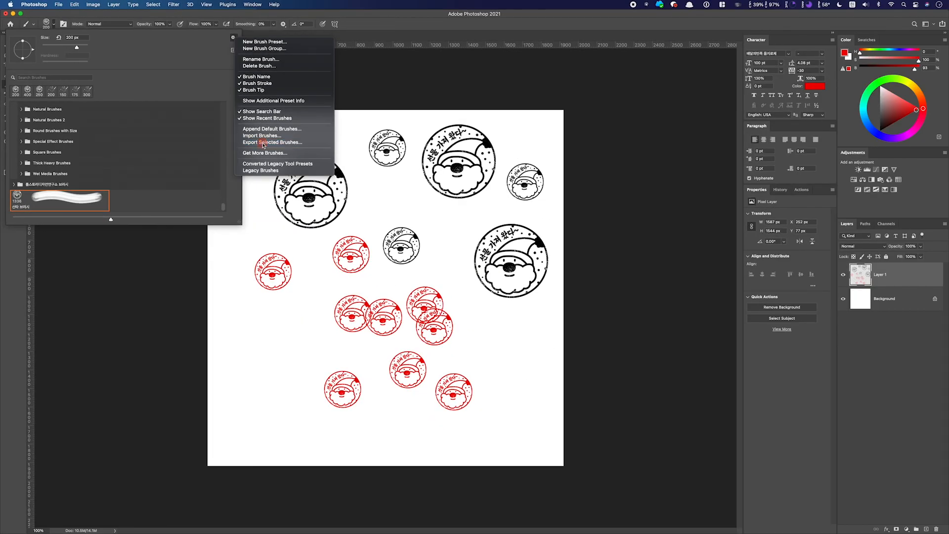
pyautogui.click(562, 286)
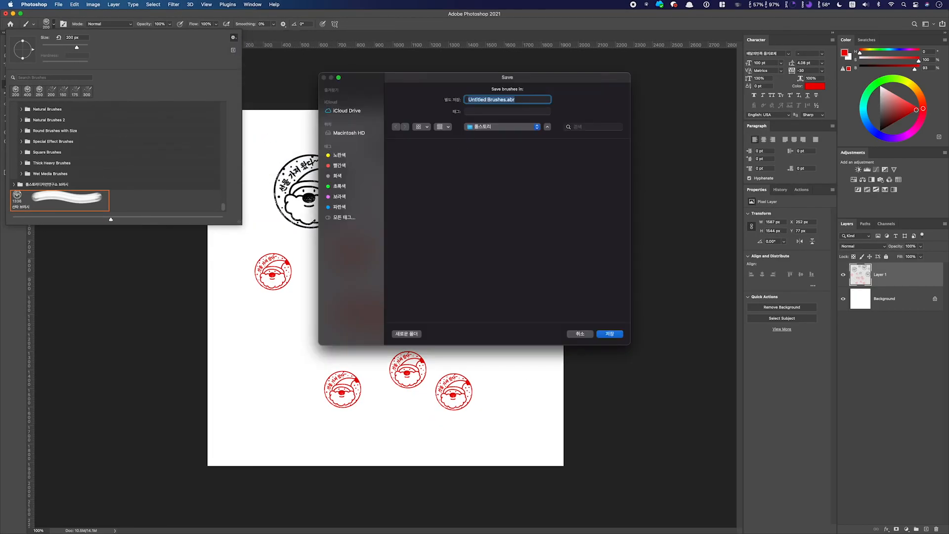
pyautogui.click(612, 335)
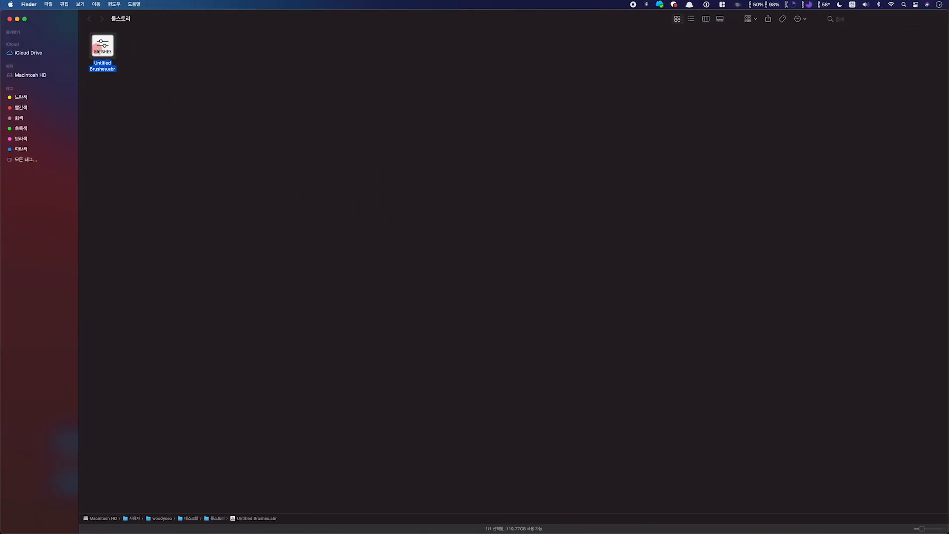
pyautogui.press('space')
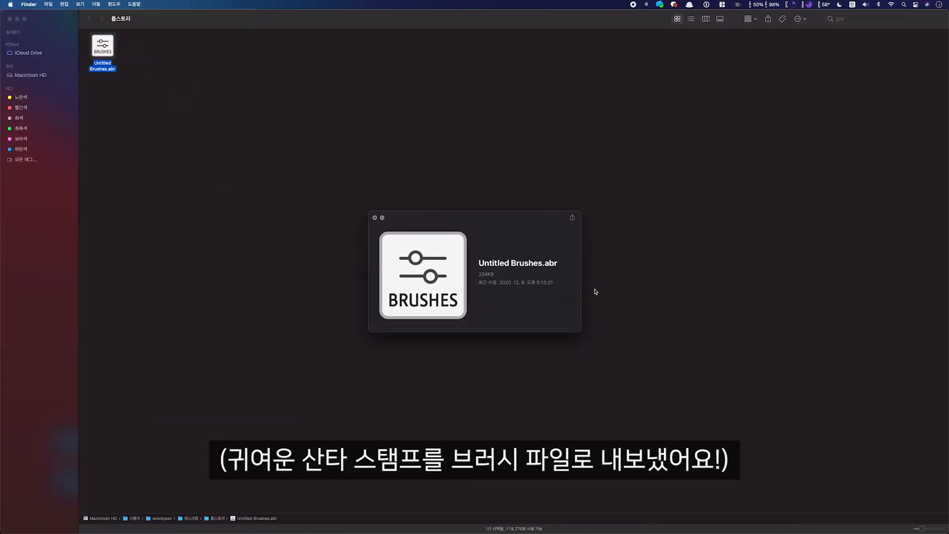
pyautogui.press('space')
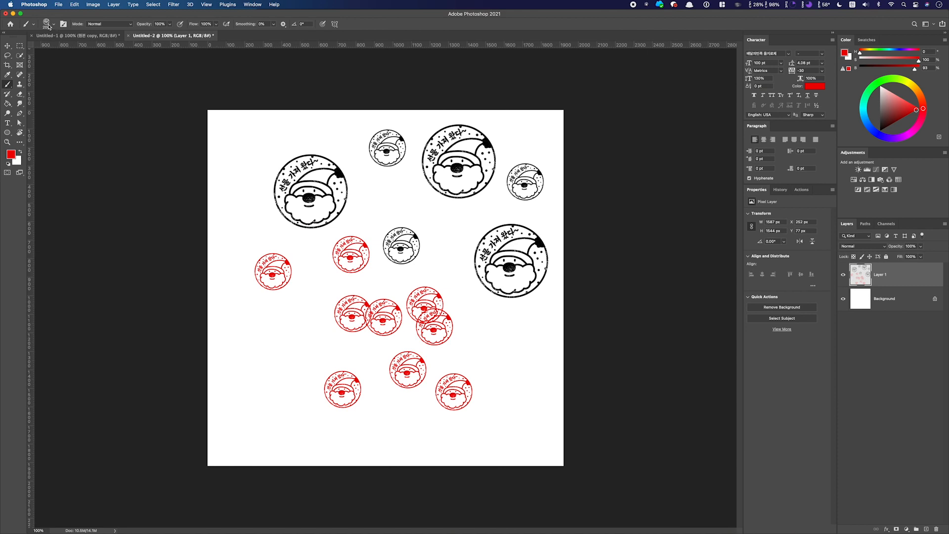
# Return to Photoshop and look up the Import Brushes command among the brush preset options without running it.
pyautogui.click(49, 26)
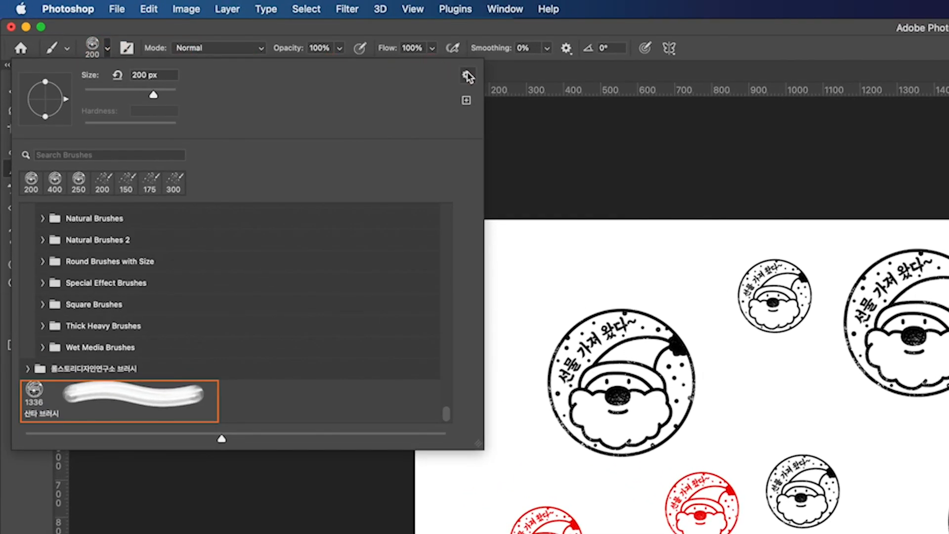
pyautogui.click(466, 76)
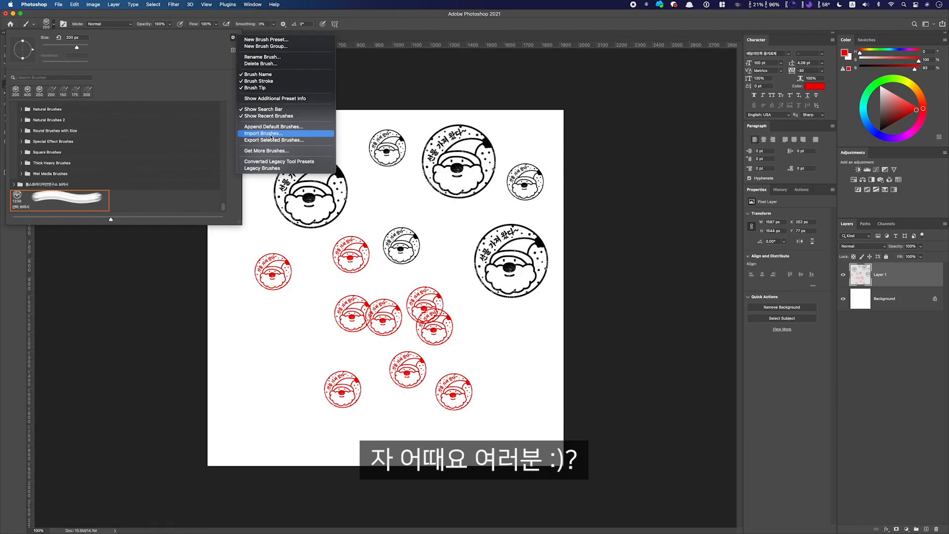
pyautogui.click(371, 223)
pyautogui.click(385, 202)
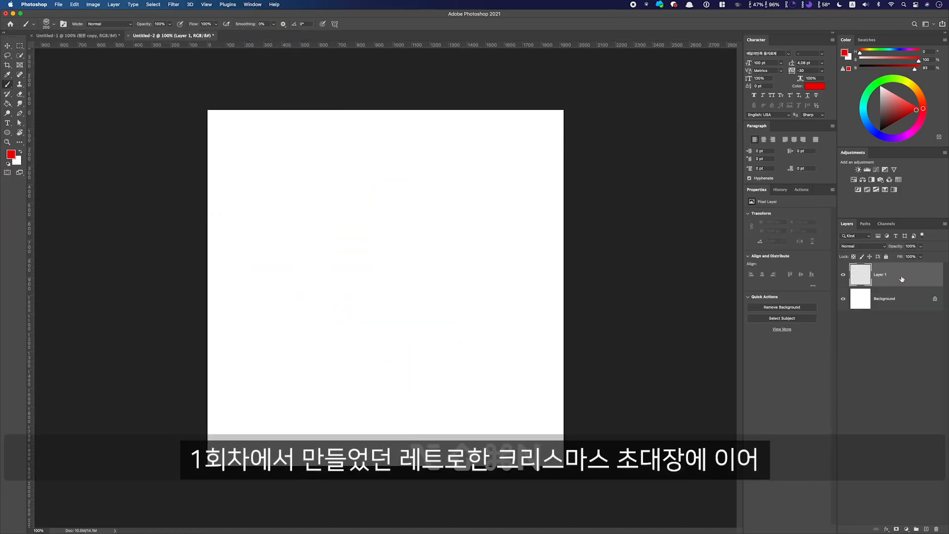
# Enlarge the Santa brush to 400 px and stamp two red Santas on the empty Layer 1.
pyautogui.press(']')
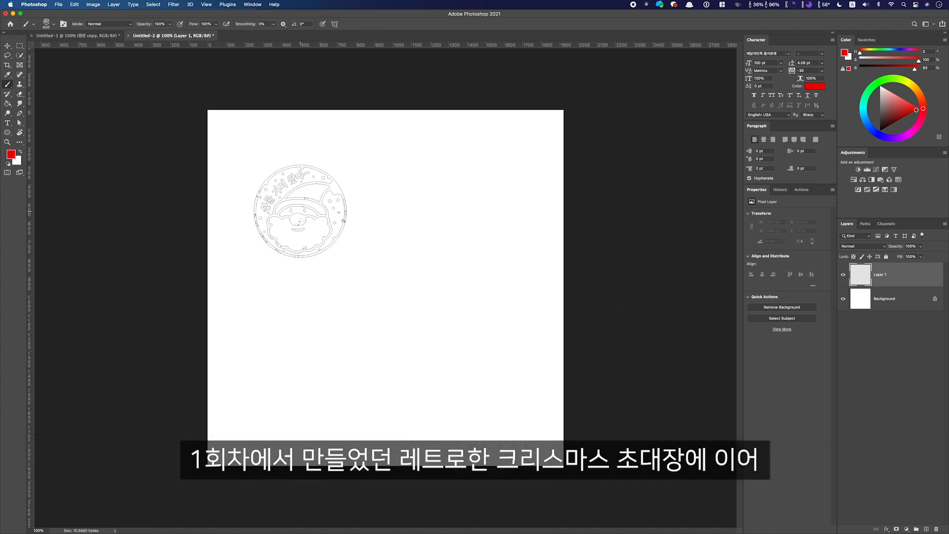
pyautogui.click(293, 206)
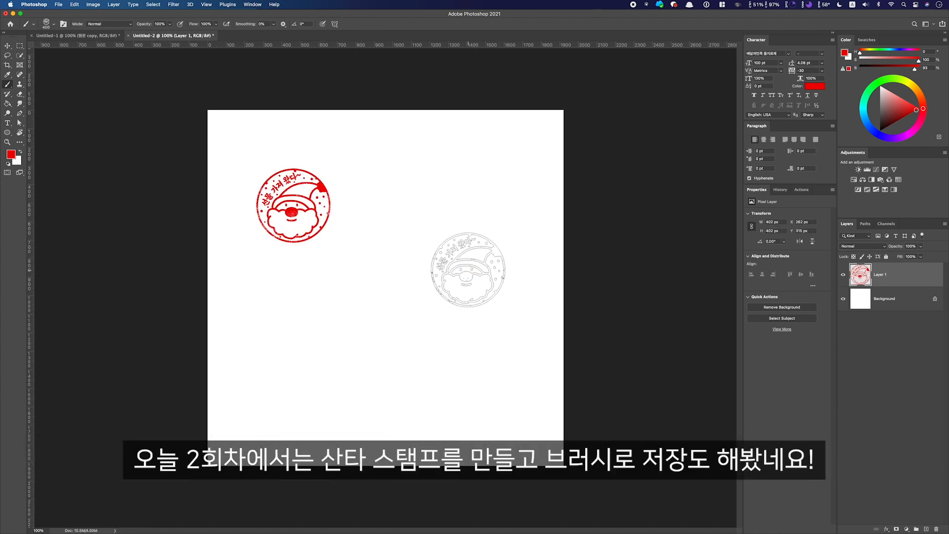
pyautogui.click(468, 269)
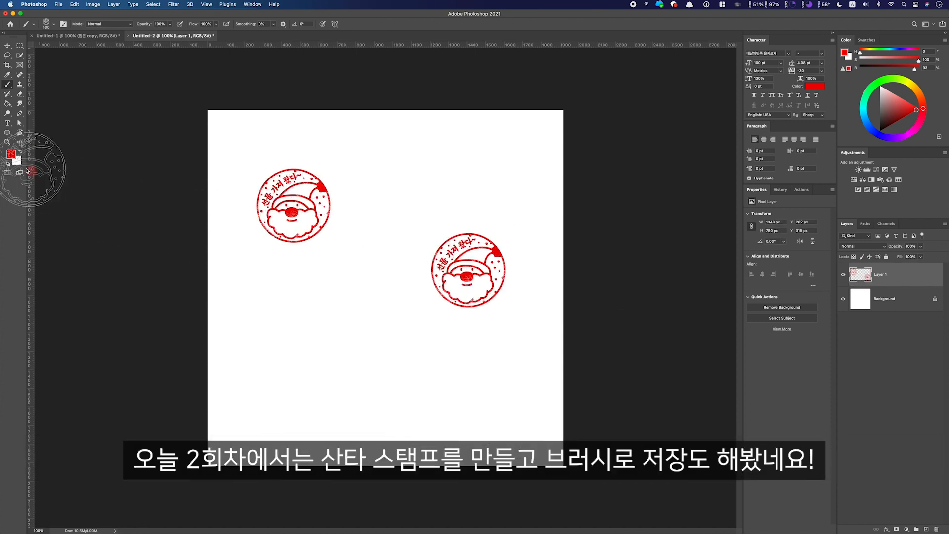
# Set the foreground colour to blue #005fed and stamp seven Santas around the red ones at sizes from about 150 to 400 px.
pyautogui.click(10, 155)
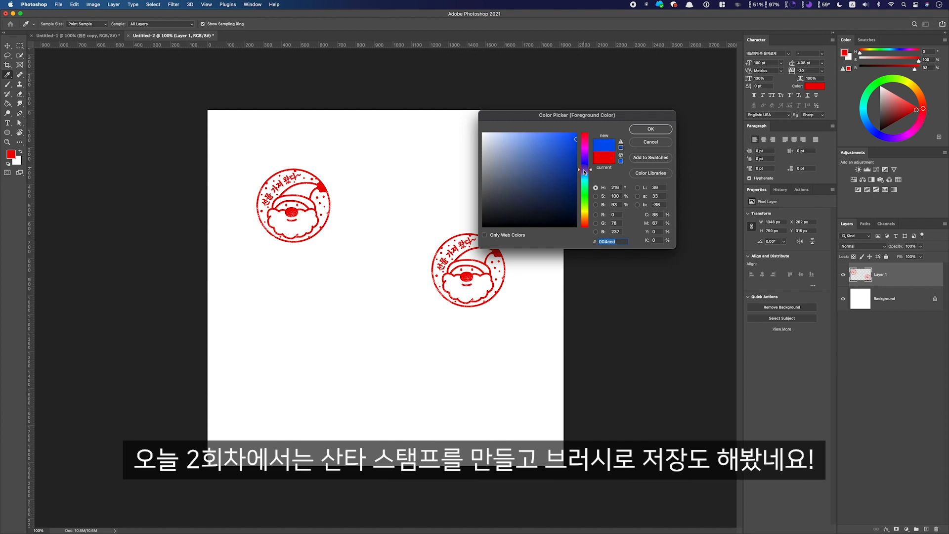
pyautogui.click(644, 130)
pyautogui.click(491, 151)
pyautogui.press('[')
pyautogui.press('[')
pyautogui.click(409, 204)
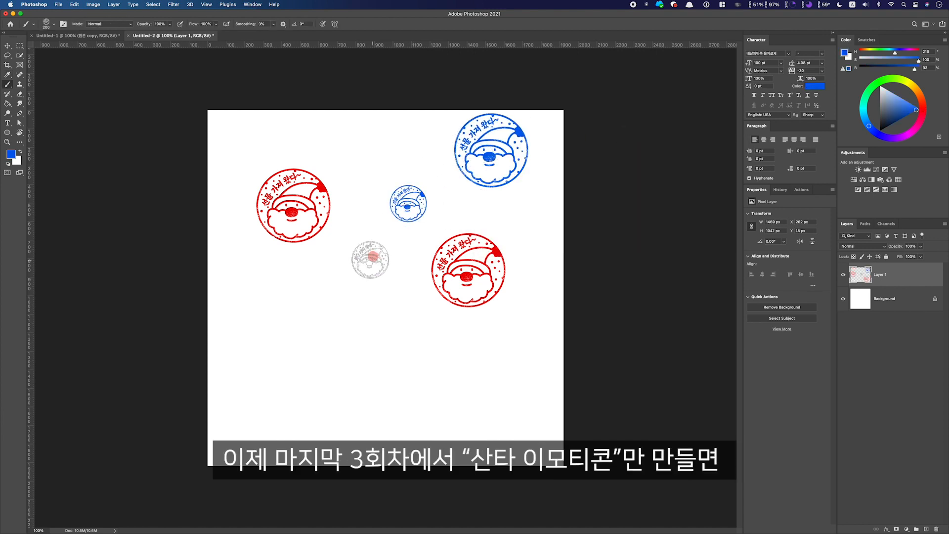
pyautogui.press(']')
pyautogui.click(452, 394)
pyautogui.click(354, 402)
# Add a new layer, enlarge the Santa brush to 600 px and stamp one large blue Santa near the canvas's upper edge.
pyautogui.press('super+shift+alt+n')
pyautogui.press(']')
pyautogui.press(']')
pyautogui.press(']')
pyautogui.press(']')
pyautogui.press(']')
pyautogui.press(']')
pyautogui.press(']')
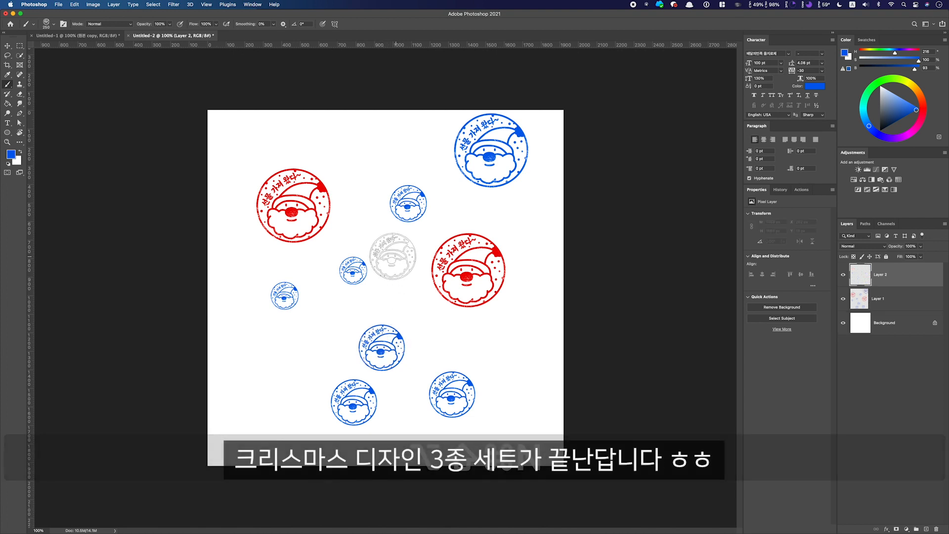
pyautogui.click(355, 172)
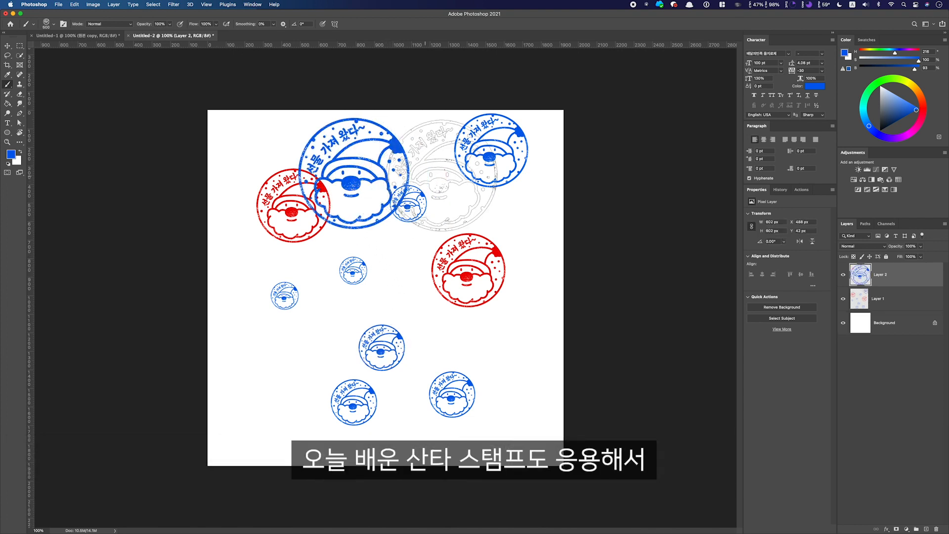
# Rotate the large blue Santa by about -30° and move it so the canvas's lower-right corner crops it.
pyautogui.press('super+t')
pyautogui.moveTo(415, 94); pyautogui.dragTo(394, 97)
pyautogui.moveTo(377, 148); pyautogui.dragTo(561, 399)
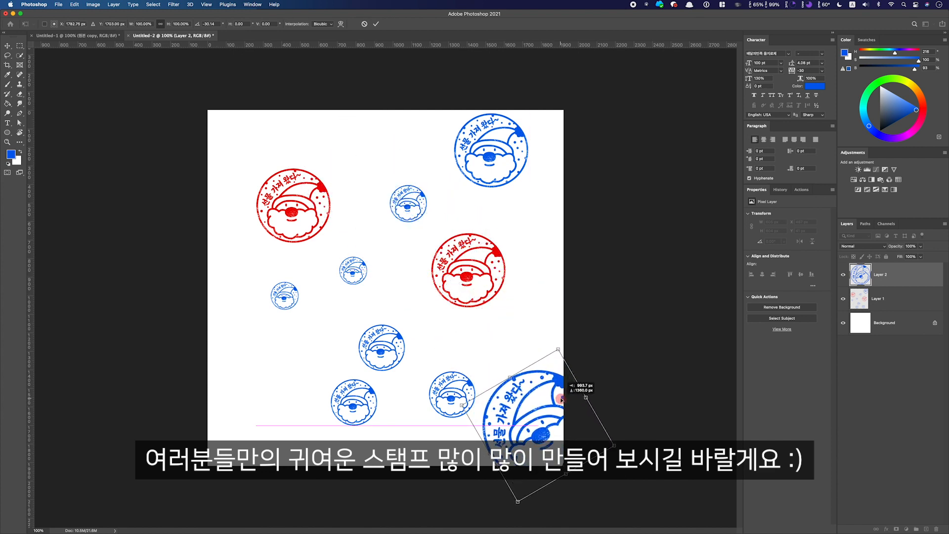
pyautogui.press('Return')
# Set the foreground colour to bright green (H 120, S 100, B 93).
pyautogui.click(10, 156)
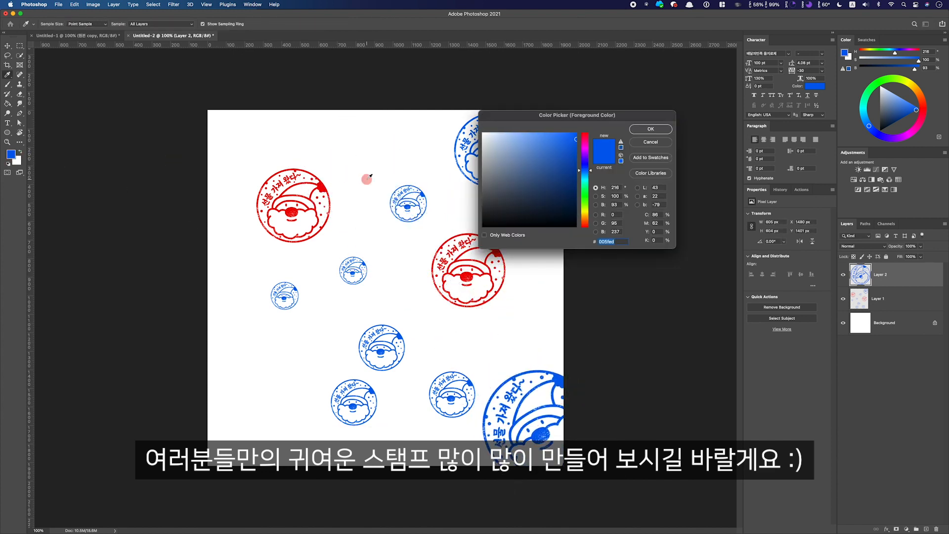
pyautogui.moveTo(586, 191); pyautogui.dragTo(586, 195)
pyautogui.click(640, 133)
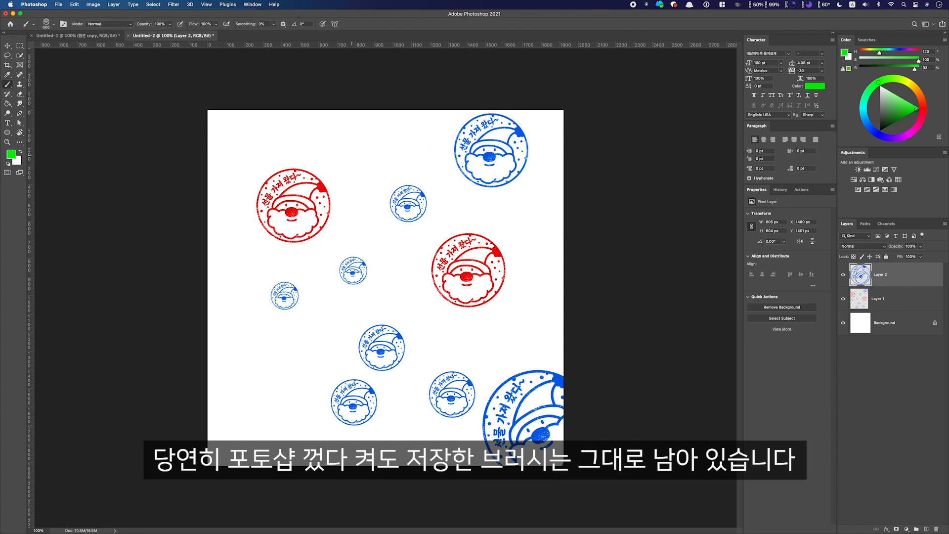
# Stamp one large green Santa at 600 px across the canvas's upper edge and undo the extra stamp beside it.
pyautogui.click(353, 154)
pyautogui.click(431, 170)
pyautogui.press('super+z')
# Reduce the Santa brush to 200 px and stamp five small green Santas in the gaps across the canvas's upper half.
pyautogui.press('[')
pyautogui.press('[')
pyautogui.press('[')
pyautogui.press('[')
pyautogui.press('[')
pyautogui.click(433, 172)
pyautogui.click(511, 216)
pyautogui.click(416, 261)
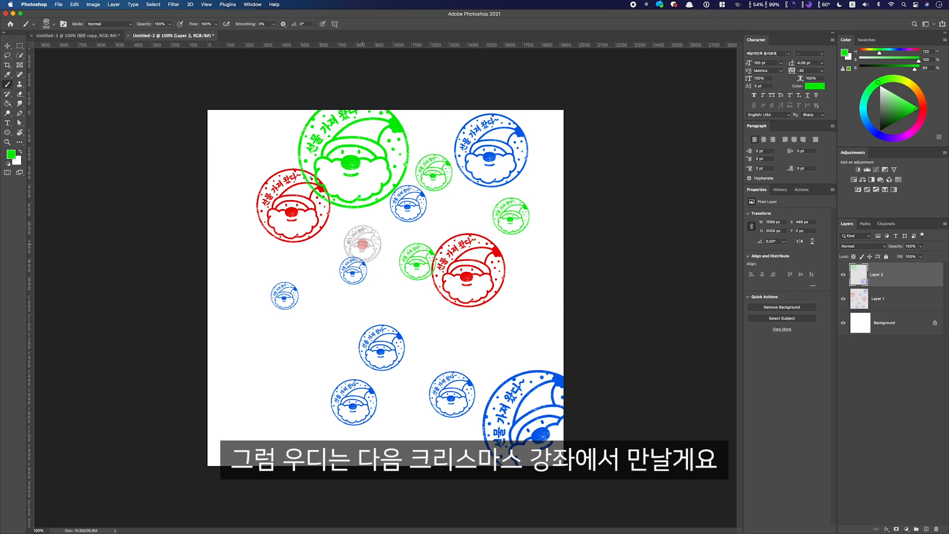
pyautogui.click(362, 243)
pyautogui.click(241, 161)
# Enlarge the Santa brush to 500 px and stamp four green Santas: two along the canvas's left edge, one central and one near the right edge.
pyautogui.press(']')
pyautogui.press(']')
pyautogui.press(']')
pyautogui.press(']')
pyautogui.press(']')
pyautogui.click(246, 277)
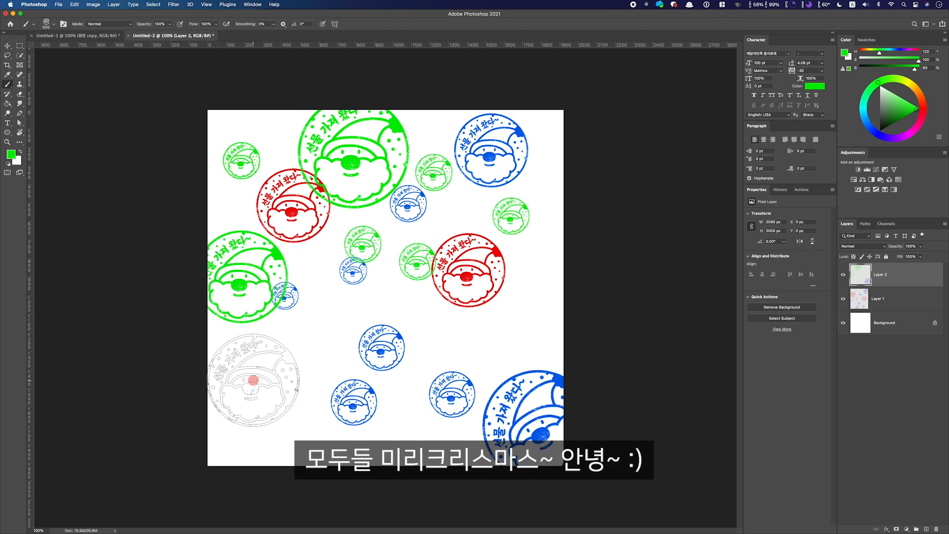
pyautogui.click(253, 380)
pyautogui.click(368, 319)
pyautogui.click(518, 332)
# Stamp a slightly smaller green Santa at the canvas's right edge and a very large one over its upper-right area.
pyautogui.press('[')
pyautogui.press('[')
pyautogui.press('[')
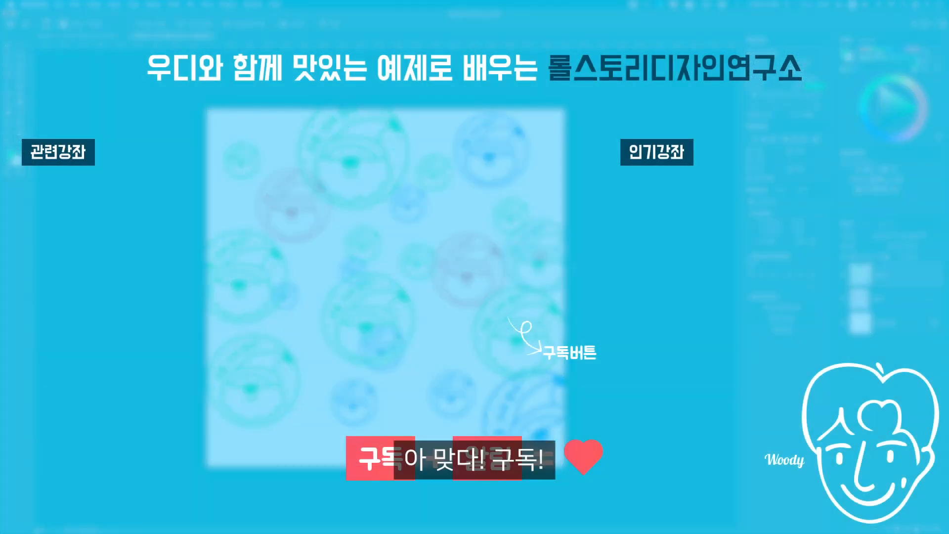
pyautogui.click(434, 209)
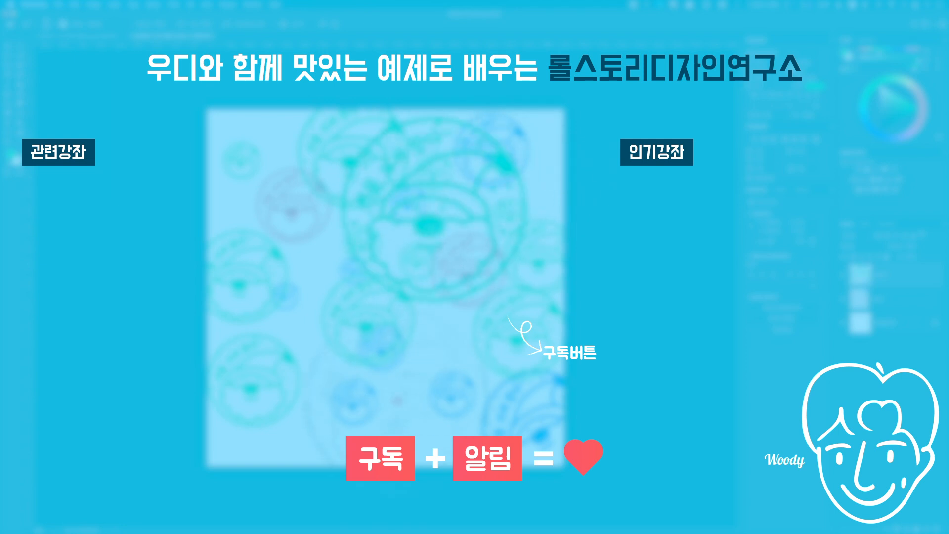
# Hide Layer 2 and Layer 1 with the existing Santa stamps and add a new empty layer.
pyautogui.click(842, 277)
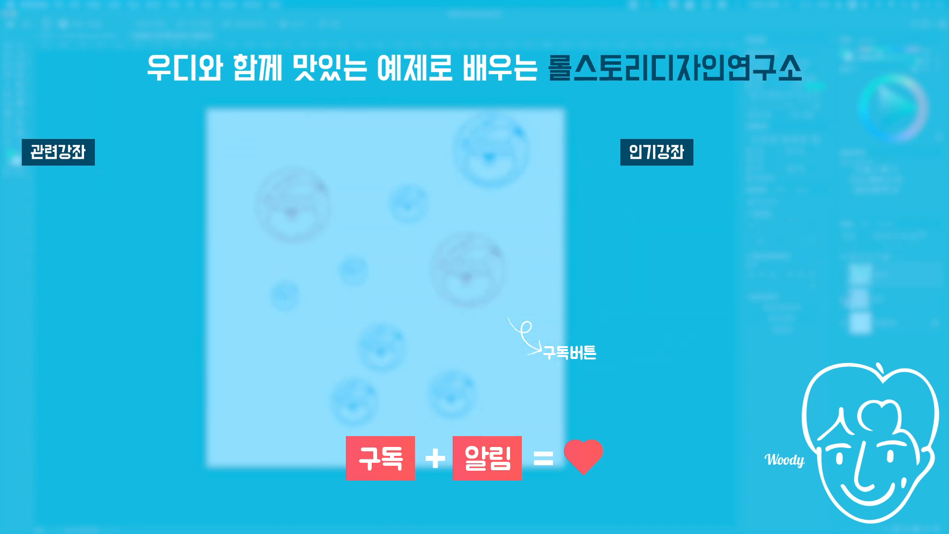
pyautogui.click(844, 297)
pyautogui.press('alt+shift+super+n')
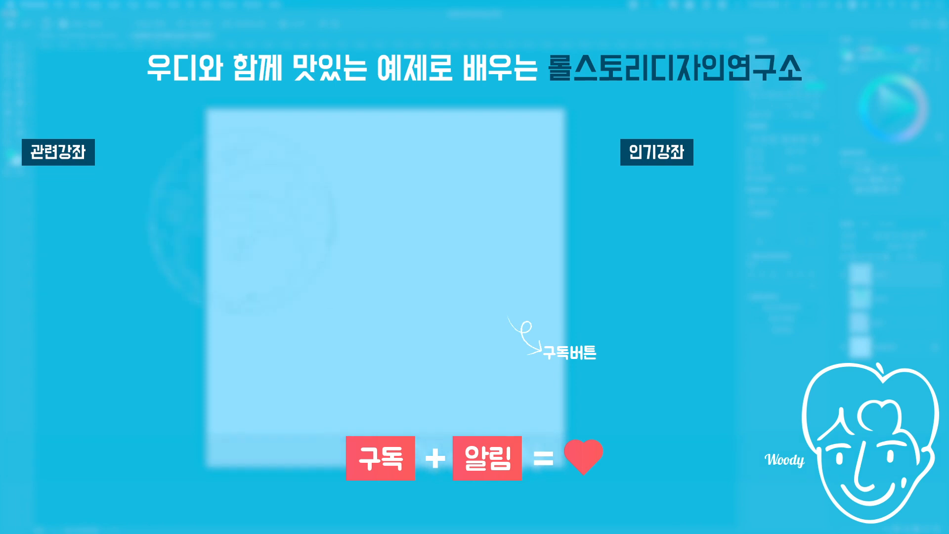